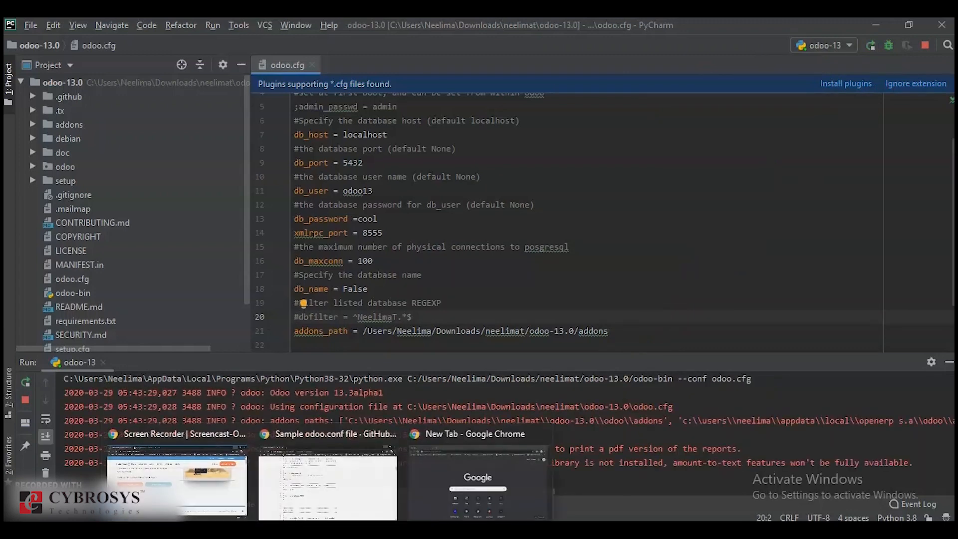
# Step: Copy the Odoo HTTP service address on port 8555 from the run log and open it in Chrome
pyautogui.click(457, 485)
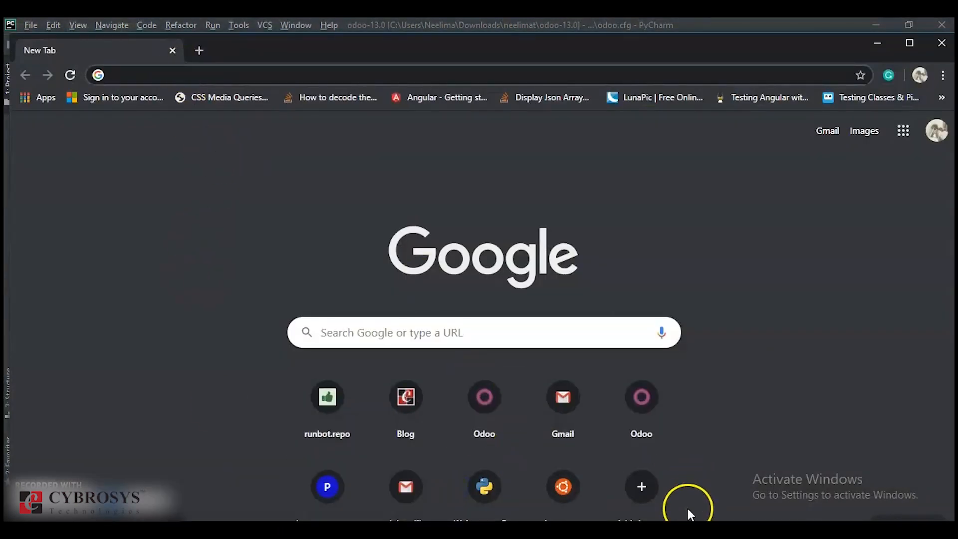
pyautogui.hotkey('alt', 'Tab')
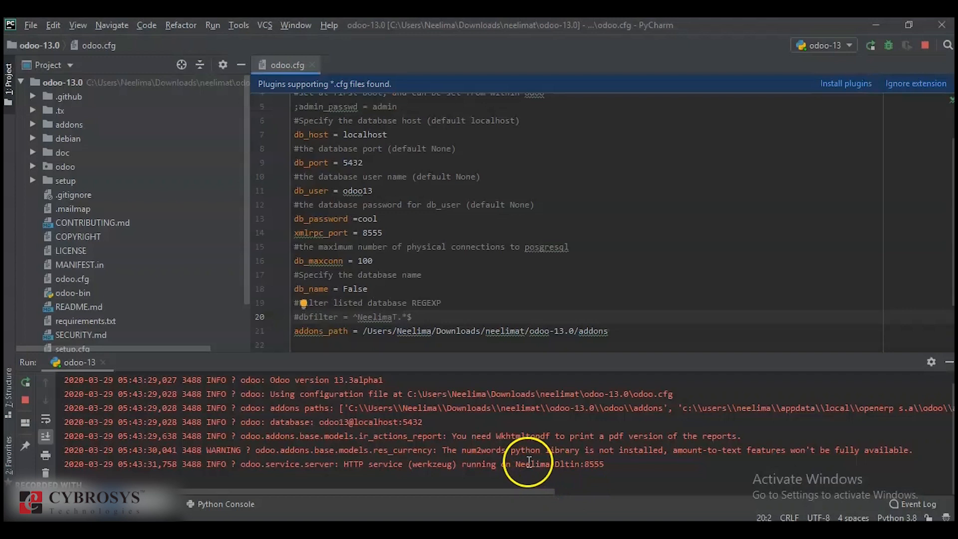
pyautogui.moveTo(516, 464); pyautogui.dragTo(564, 467)
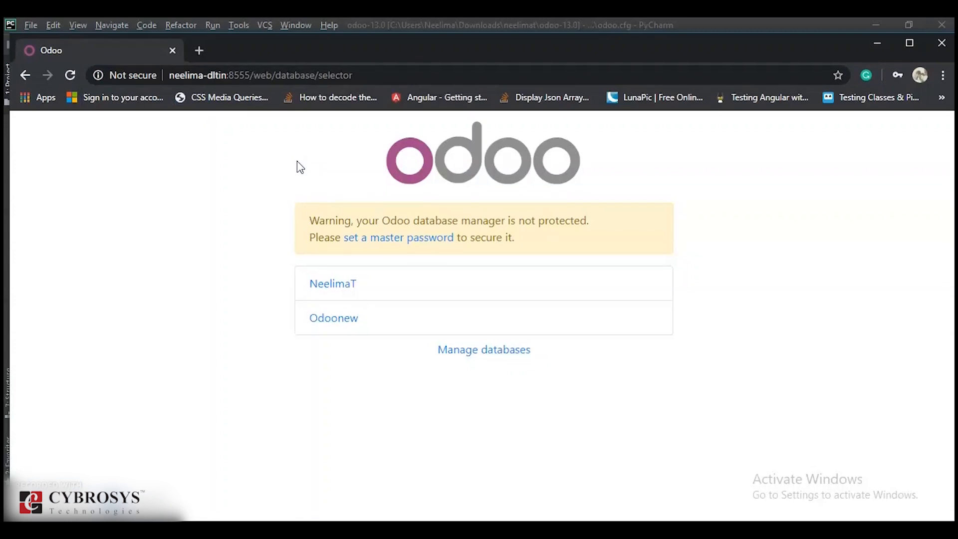
# Step: Open the database manager, view the Set Master Password dialog, and close it without entering a password
pyautogui.click(472, 354)
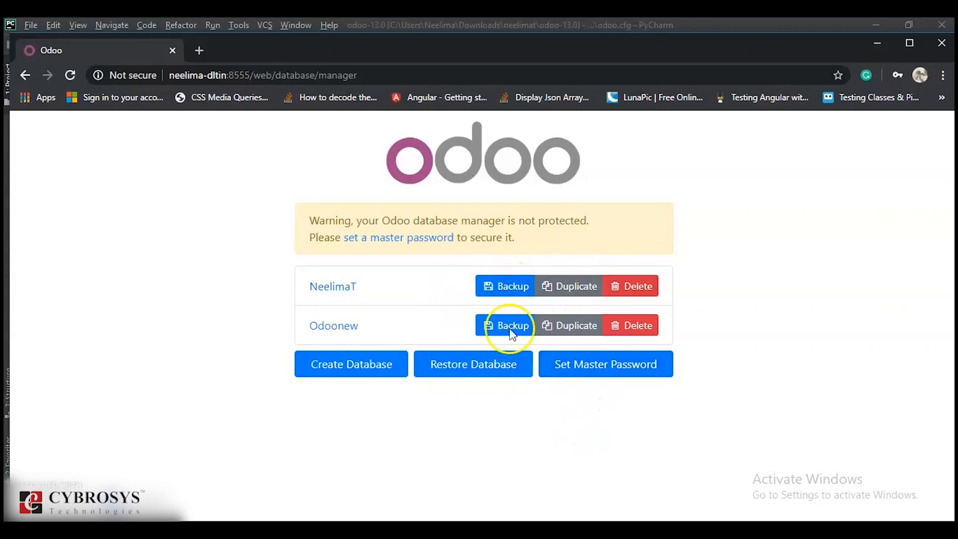
pyautogui.click(604, 368)
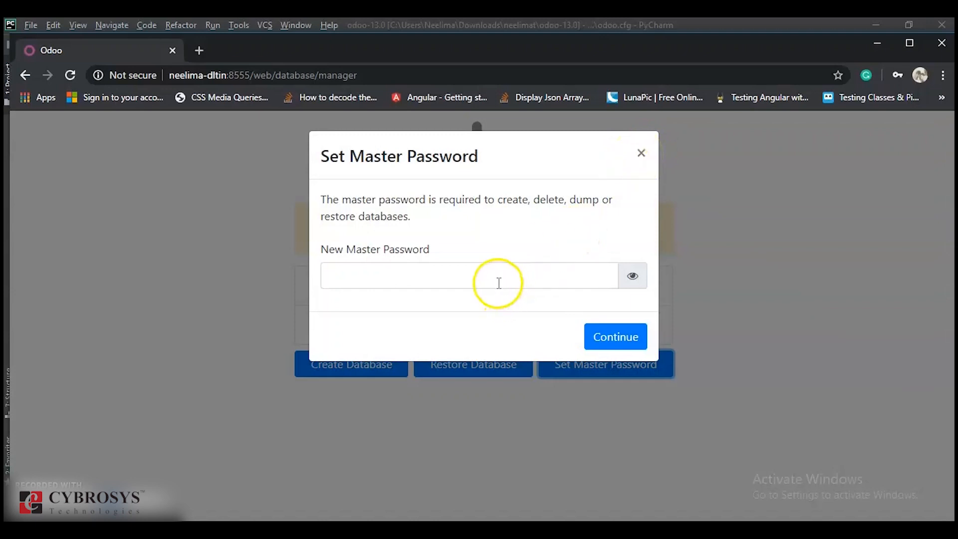
pyautogui.click(641, 152)
# Step: Return to the database list by changing the page address to /web/database/selector
pyautogui.click(380, 80)
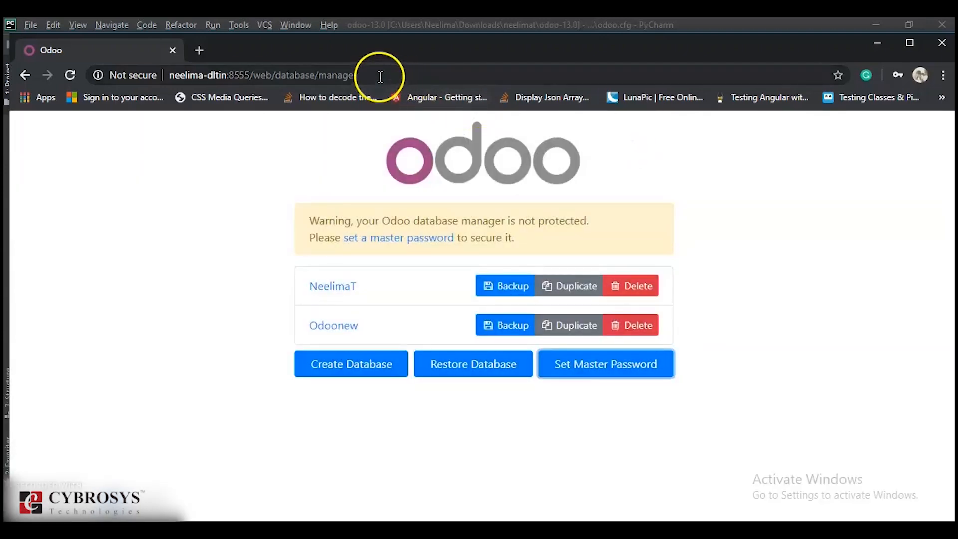
pyautogui.click(380, 76)
pyautogui.press('BackSpace')
pyautogui.press('BackSpace')
pyautogui.press('BackSpace')
pyautogui.press('BackSpace')
pyautogui.press('BackSpace')
pyautogui.press('BackSpace')
pyautogui.press('BackSpace')
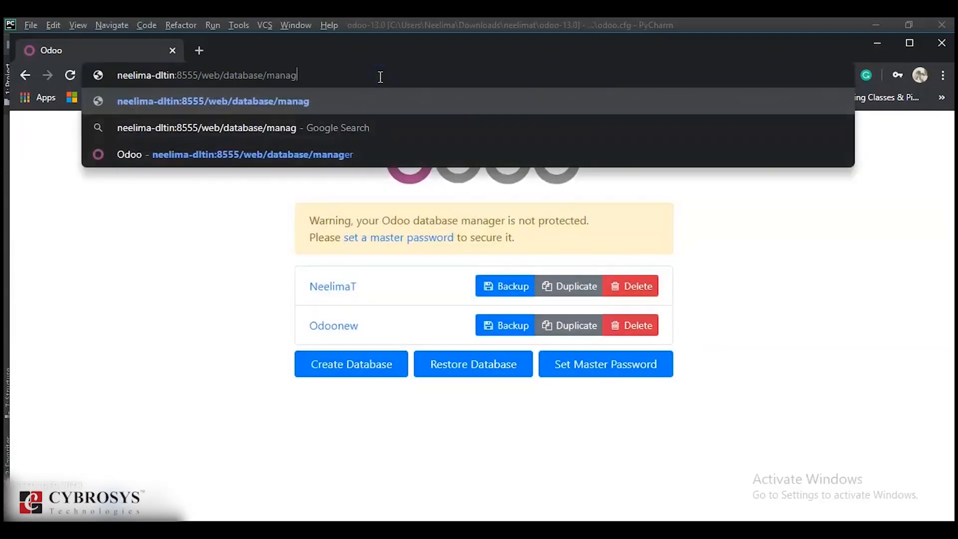
pyautogui.click(328, 154)
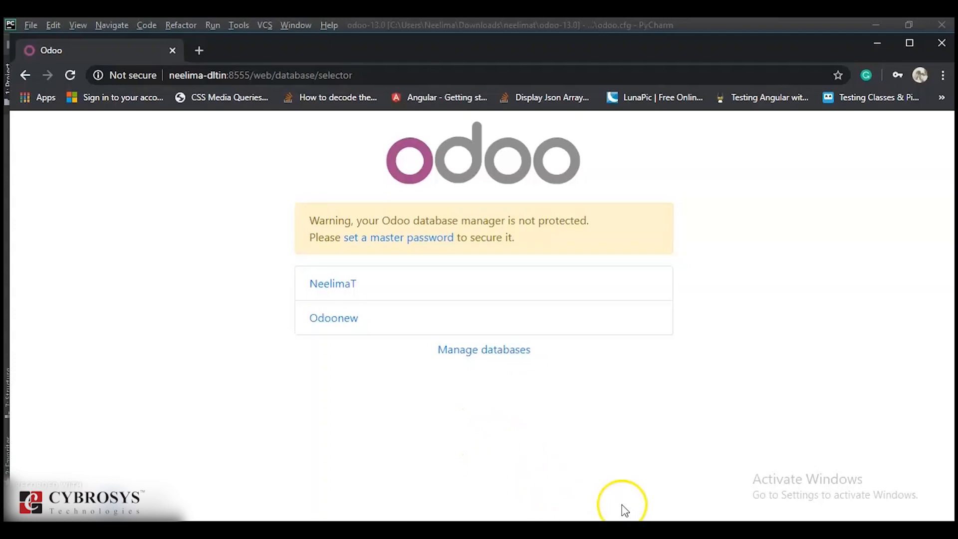
# Step: Switch to PyCharm and set db_name in odoo.cfg to the name of the first database listed in the selector
pyautogui.click(774, 529)
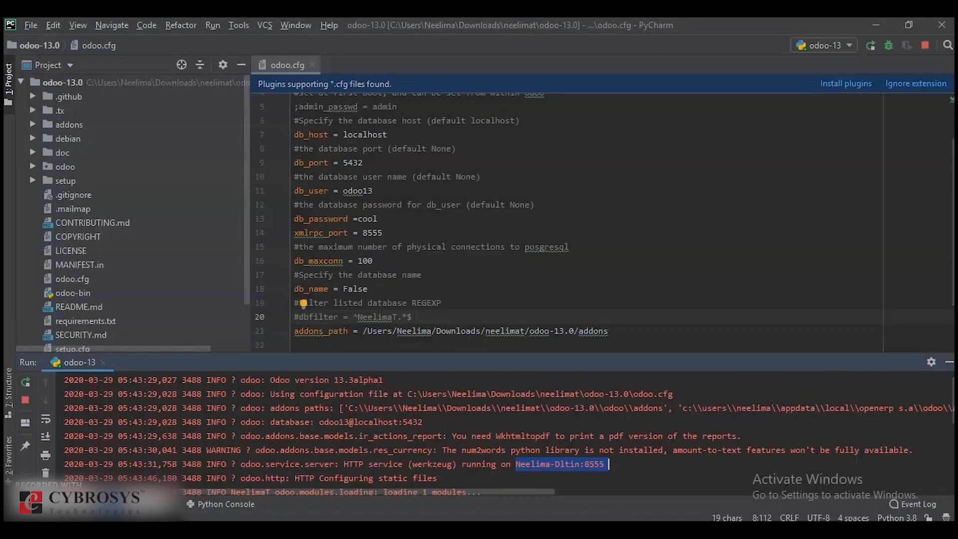
pyautogui.click(375, 286)
pyautogui.press('BackSpace')
pyautogui.press('BackSpace')
pyautogui.press('BackSpace')
pyautogui.press('BackSpace')
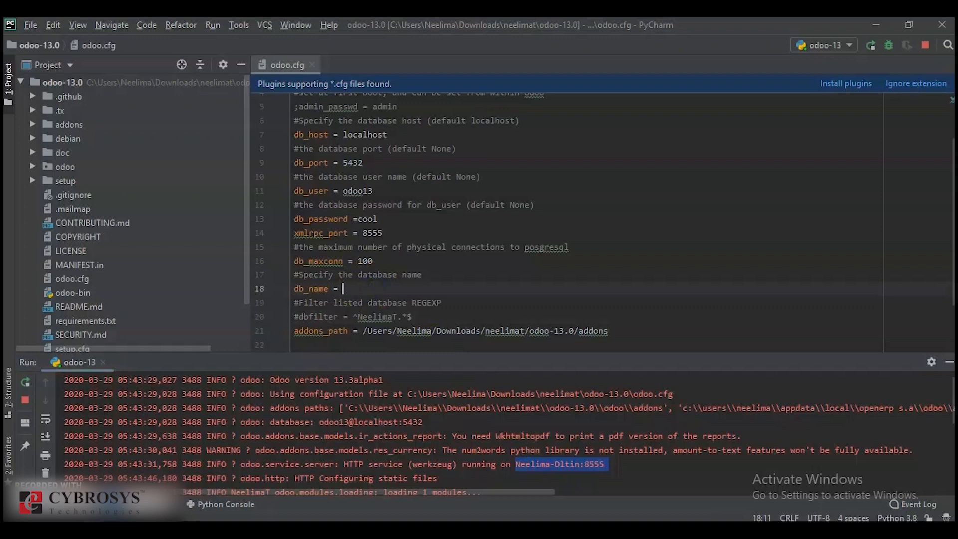
pyautogui.write('Neeli')
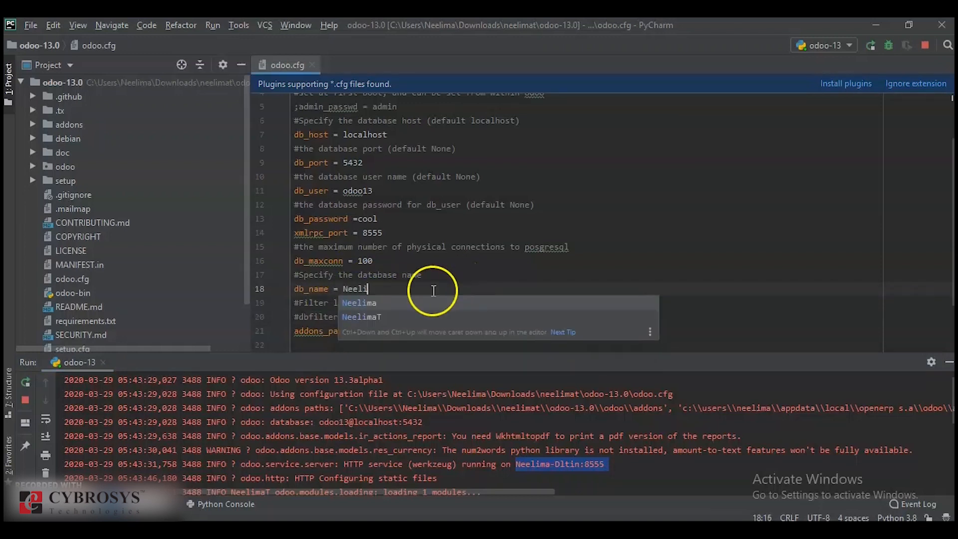
pyautogui.click(384, 312)
pyautogui.click(384, 316)
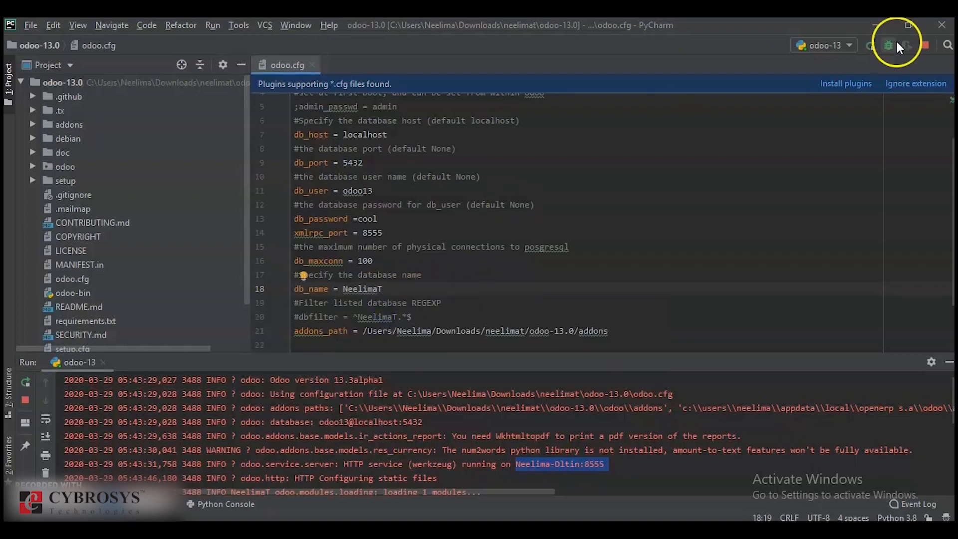
# Step: Stop and rerun the odoo-13 server, and reload the database selector page in Chrome
pyautogui.click(870, 44)
pyautogui.click(520, 284)
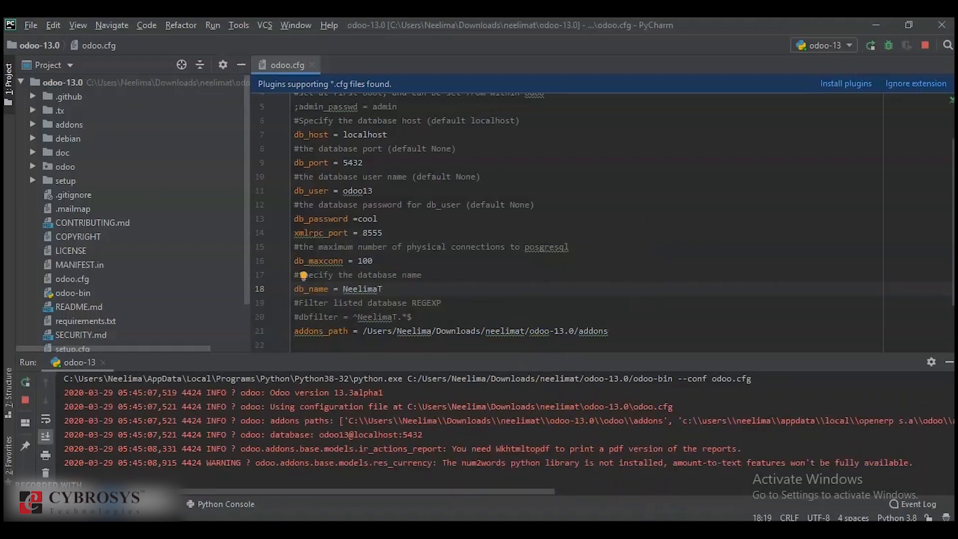
pyautogui.click(464, 476)
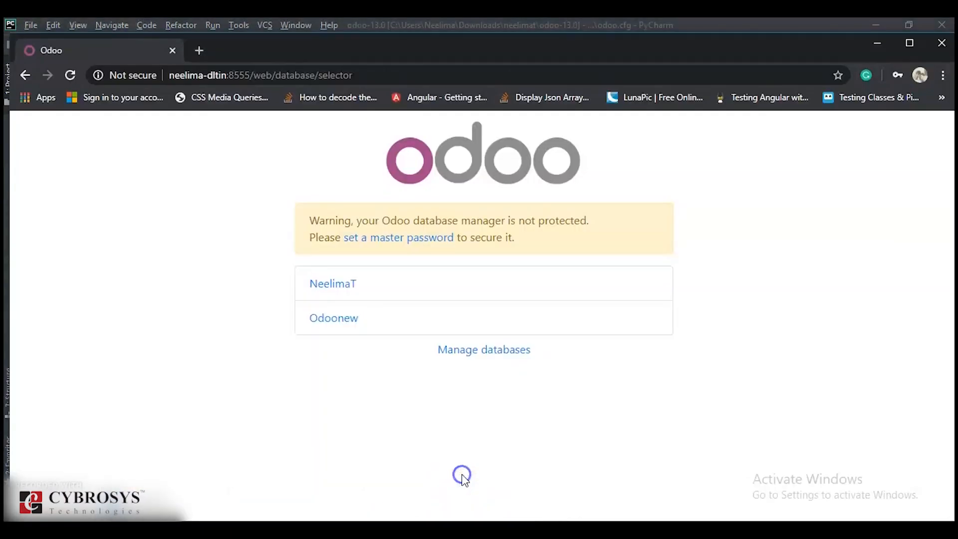
pyautogui.click(71, 74)
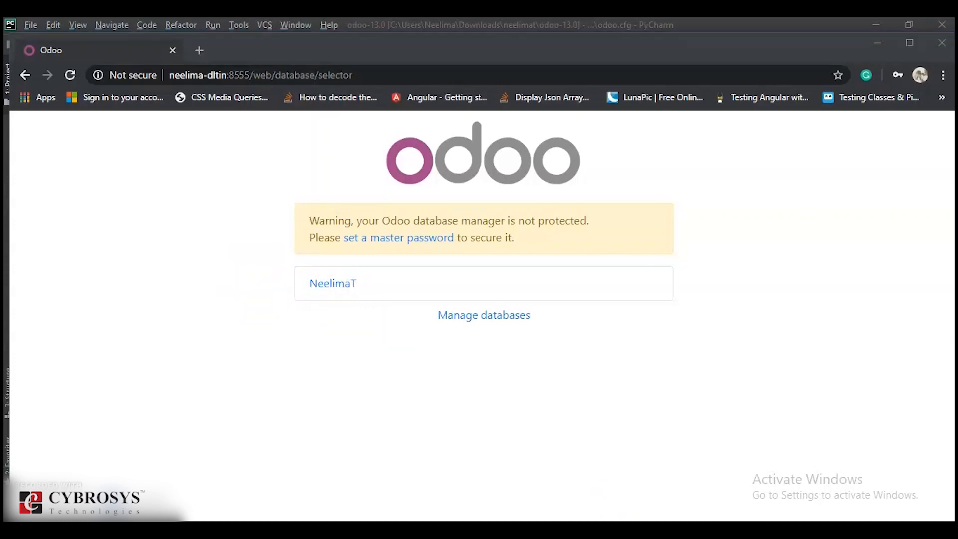
# Step: Switch back to PyCharm and set db_name in odoo.cfg to False
pyautogui.hotkey('alt', 'Tab')
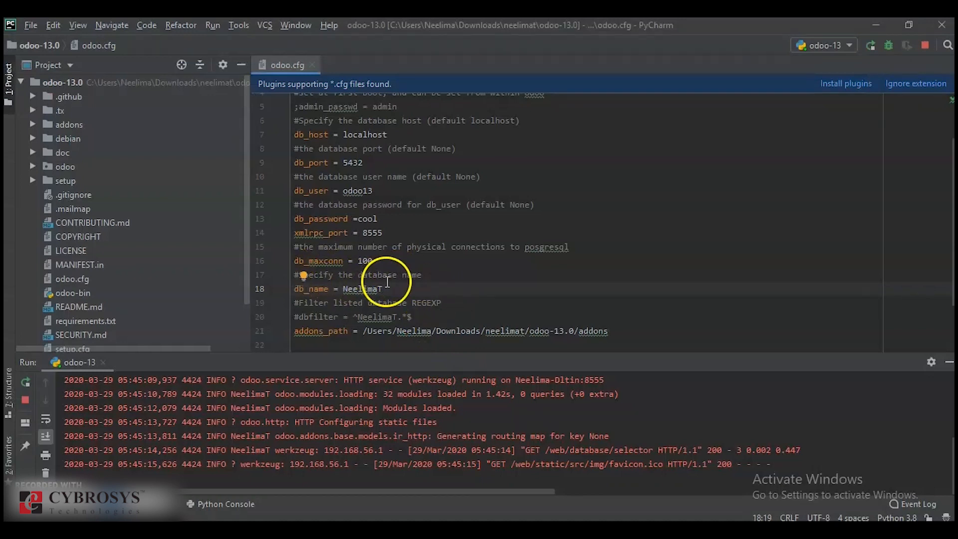
pyautogui.press('BackSpace')
pyautogui.press('BackSpace')
pyautogui.press('BackSpace')
pyautogui.press('BackSpace')
pyautogui.press('BackSpace')
pyautogui.press('BackSpace')
pyautogui.press('BackSpace')
pyautogui.press('BackSpace')
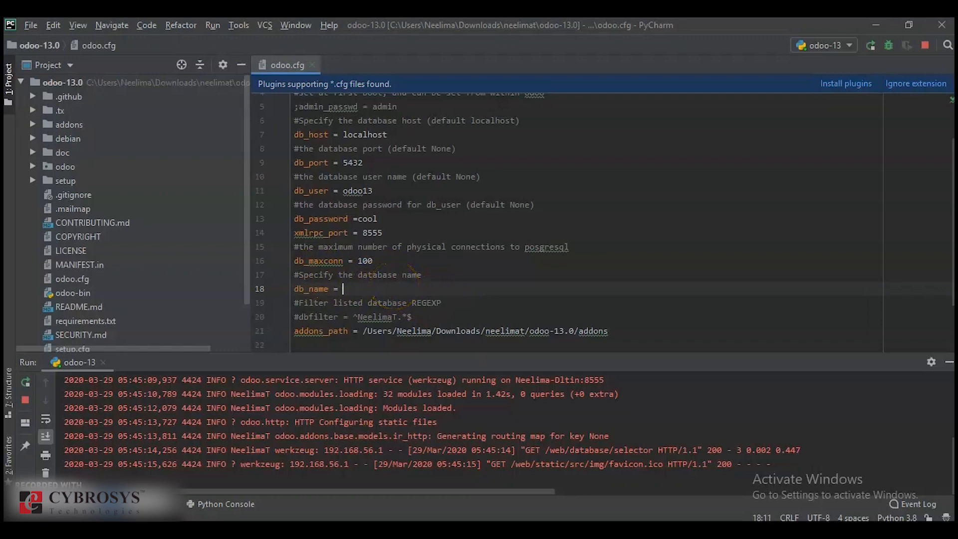
pyautogui.write('Falsee')
pyautogui.press('BackSpace')
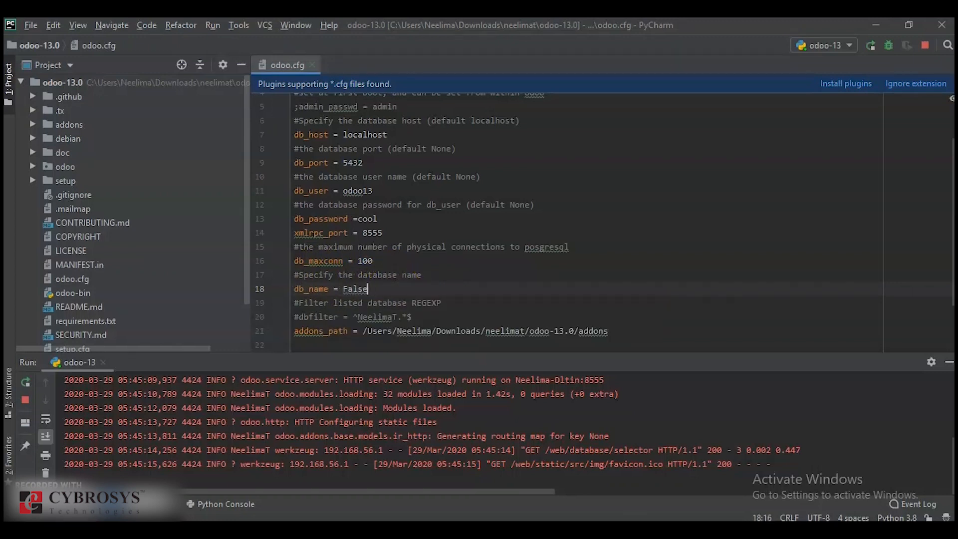
# Step: Uncomment the dbfilter line in odoo.cfg and set its value to ^Odoonew.*$
pyautogui.click(299, 317)
pyautogui.press('BackSpace')
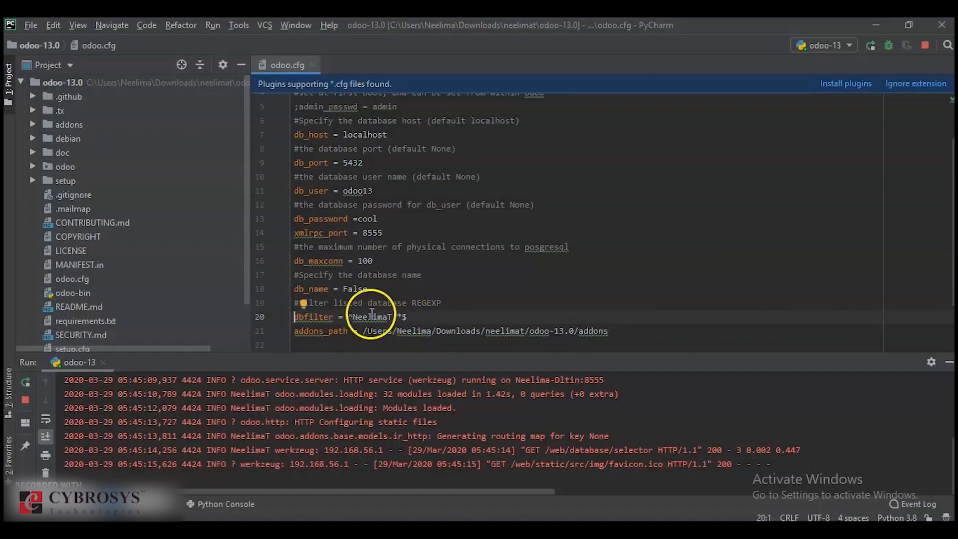
pyautogui.moveTo(353, 317); pyautogui.dragTo(394, 317)
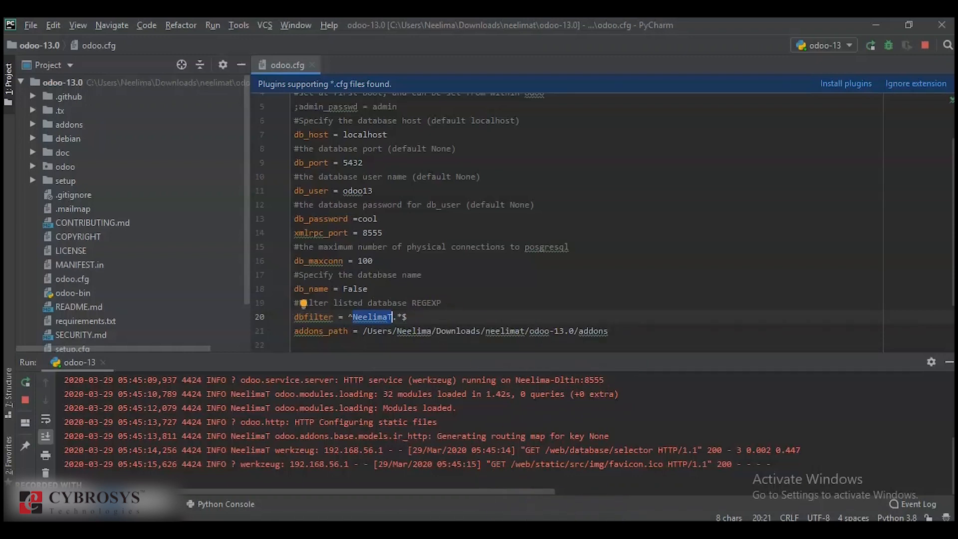
pyautogui.moveTo(327, 528)
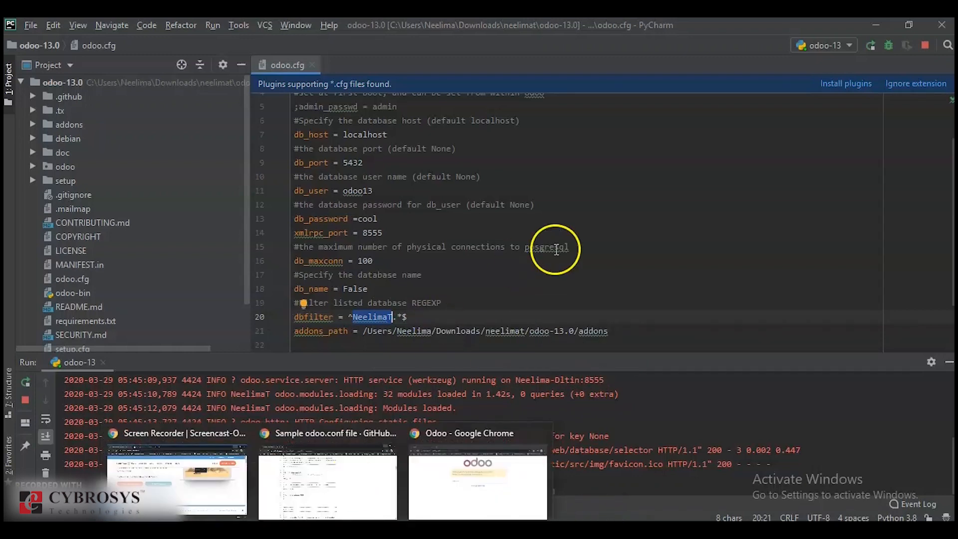
pyautogui.press('BackSpace')
pyautogui.write('o')
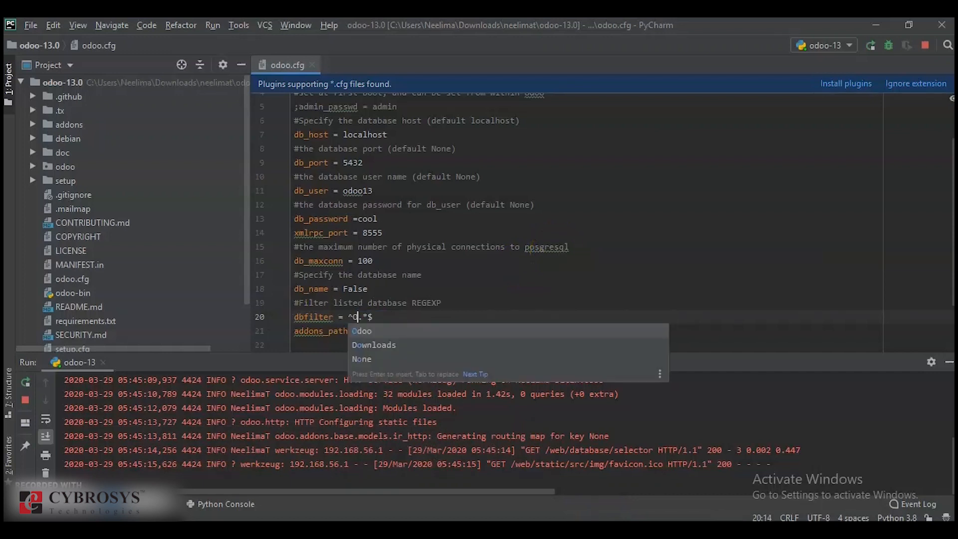
pyautogui.press('Return')
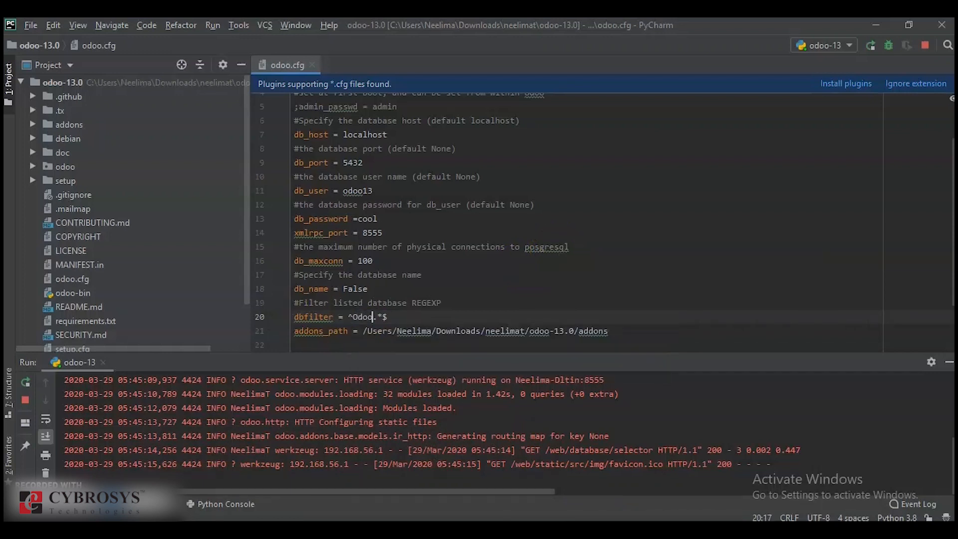
pyautogui.write('new')
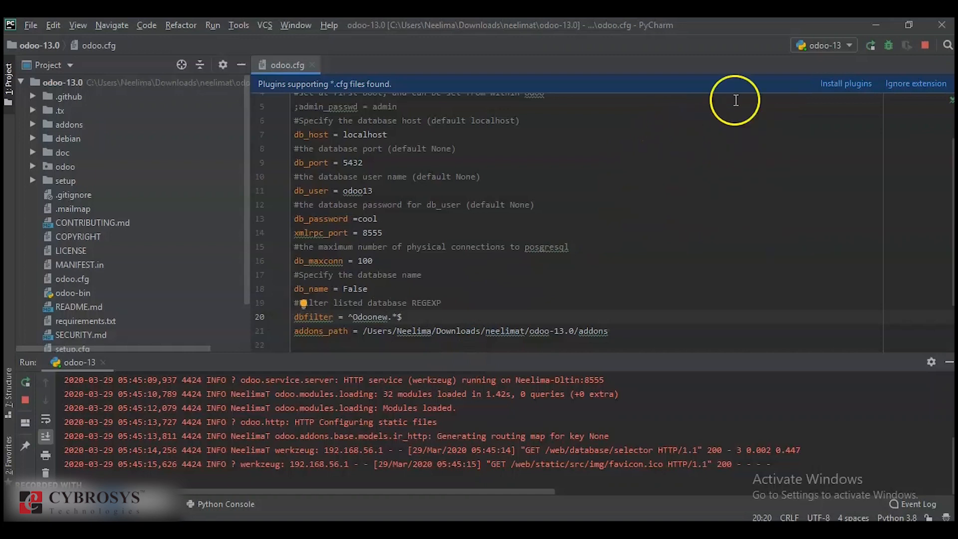
# Step: Stop and rerun odoo-13 to apply the dbfilter setting, and reload the database selector in Chrome
pyautogui.click(869, 46)
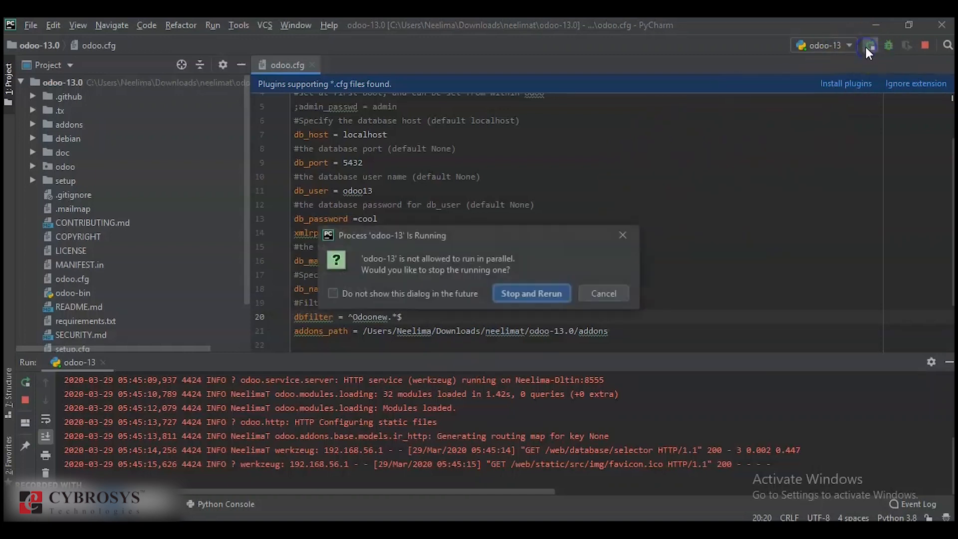
pyautogui.click(526, 291)
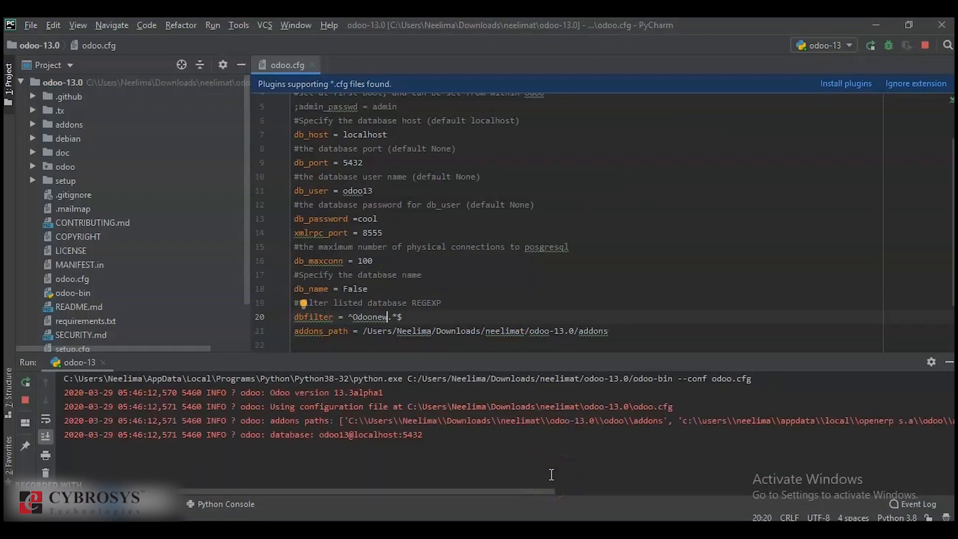
pyautogui.moveTo(362, 519)
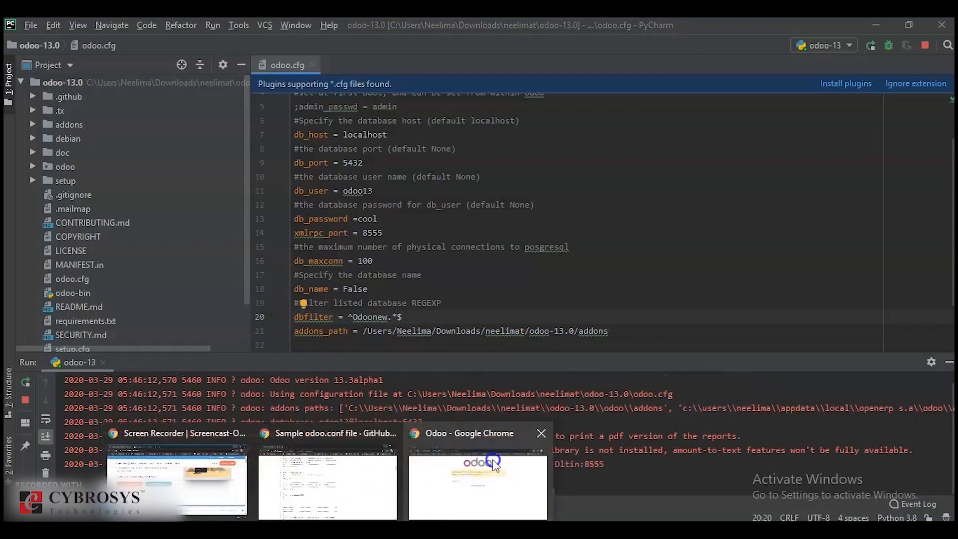
pyautogui.click(479, 486)
pyautogui.click(71, 74)
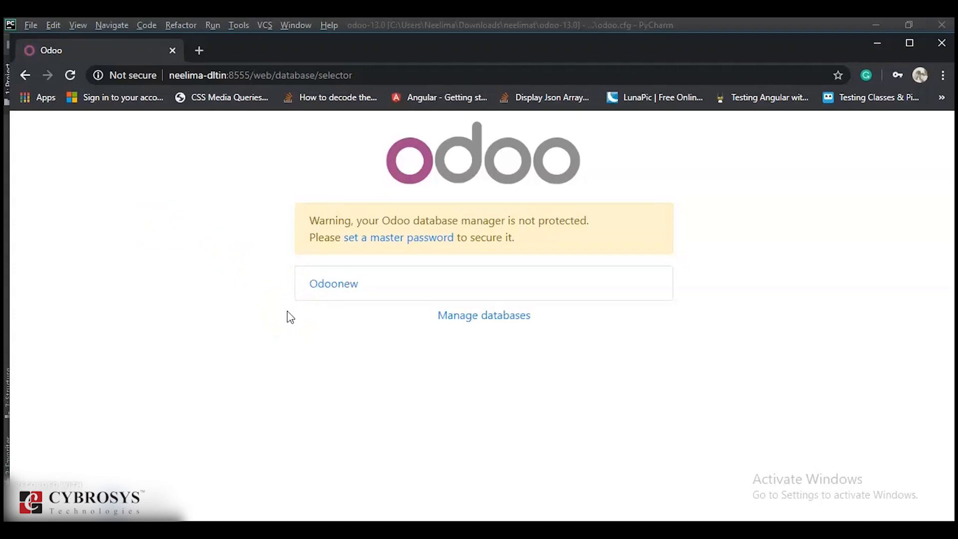
# Step: Highlight Odoonew in the dbfilter line in PyCharm, and open the Odoo database manager in Chrome
pyautogui.click(715, 528)
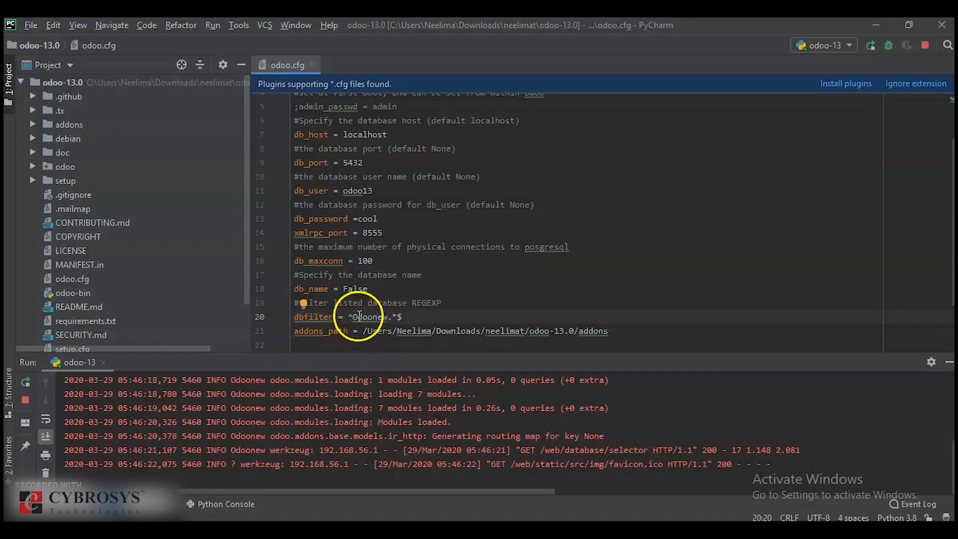
pyautogui.moveTo(352, 315); pyautogui.dragTo(388, 316)
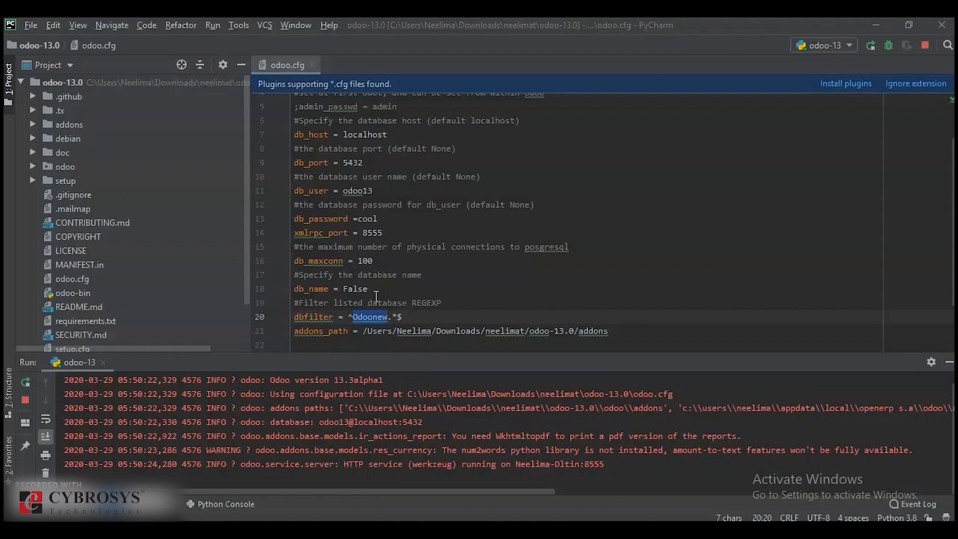
pyautogui.moveTo(322, 530)
pyautogui.click(458, 495)
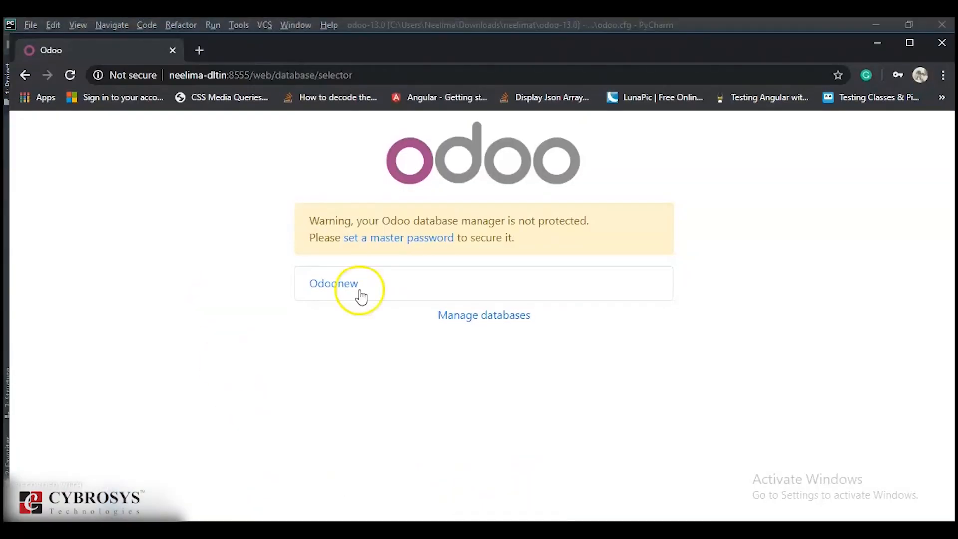
pyautogui.click(445, 316)
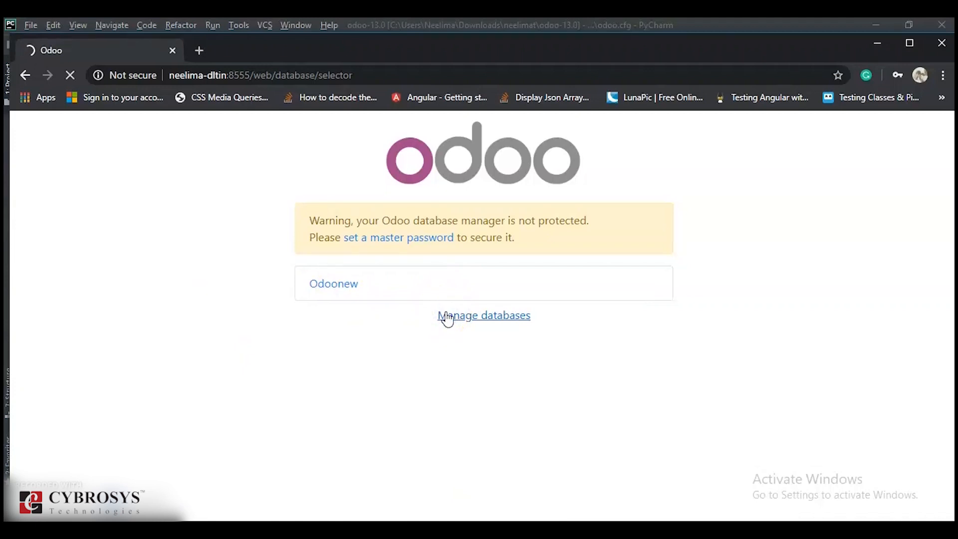
# Step: Start creating a database in the Odoo database manager and name it Odoonewlatest
pyautogui.click(358, 320)
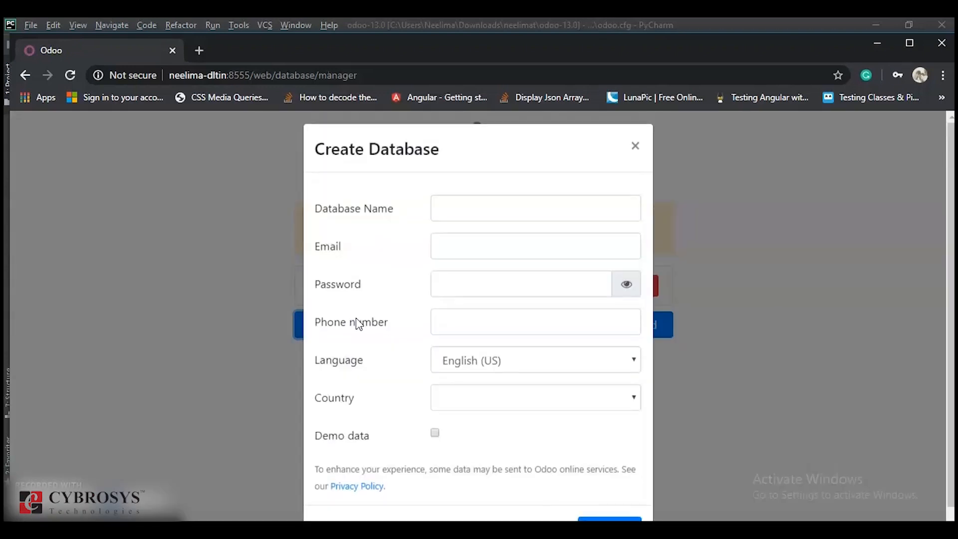
pyautogui.click(468, 207)
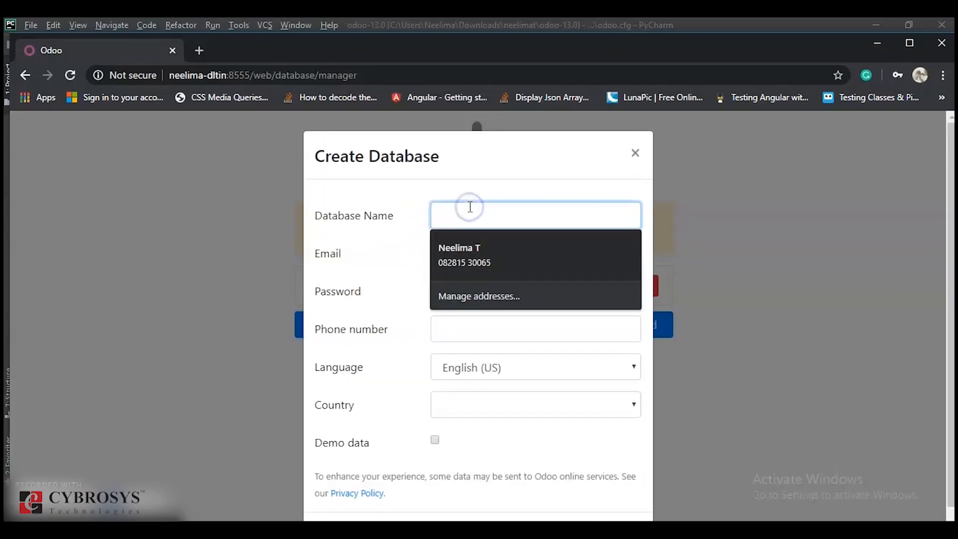
pyautogui.write('O')
pyautogui.write('d')
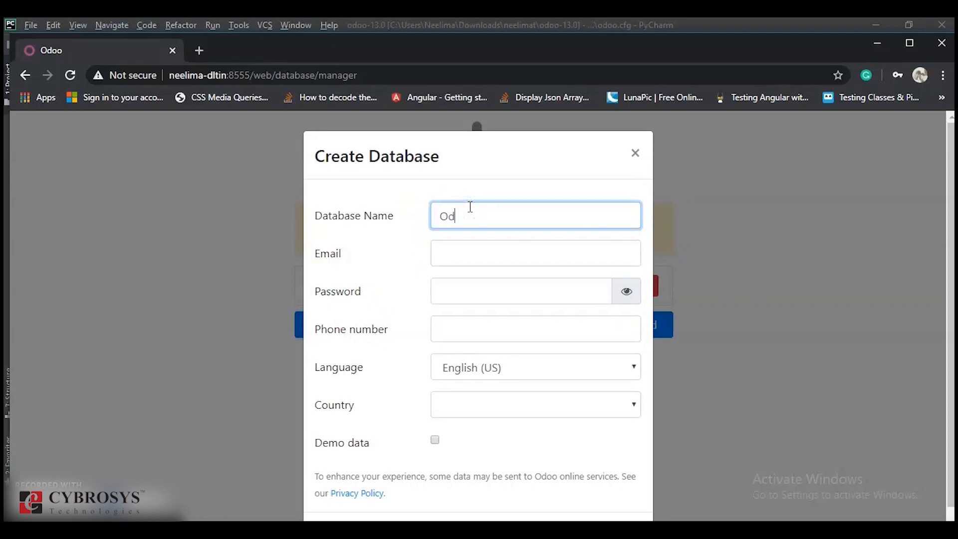
pyautogui.write('oonewlatest')
pyautogui.doubleClick(470, 216)
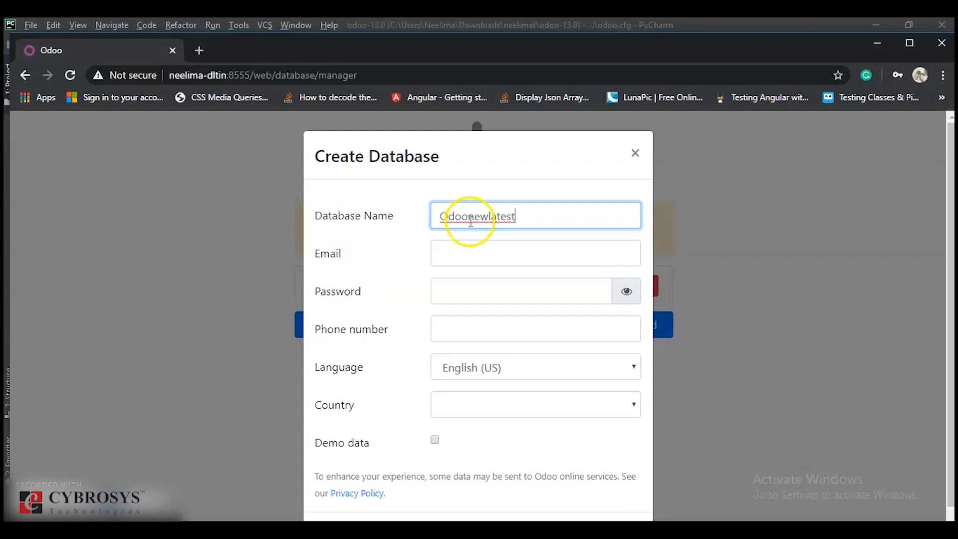
# Step: Fill in the email and password for the new database and include demo data
pyautogui.click(464, 260)
pyautogui.click(463, 286)
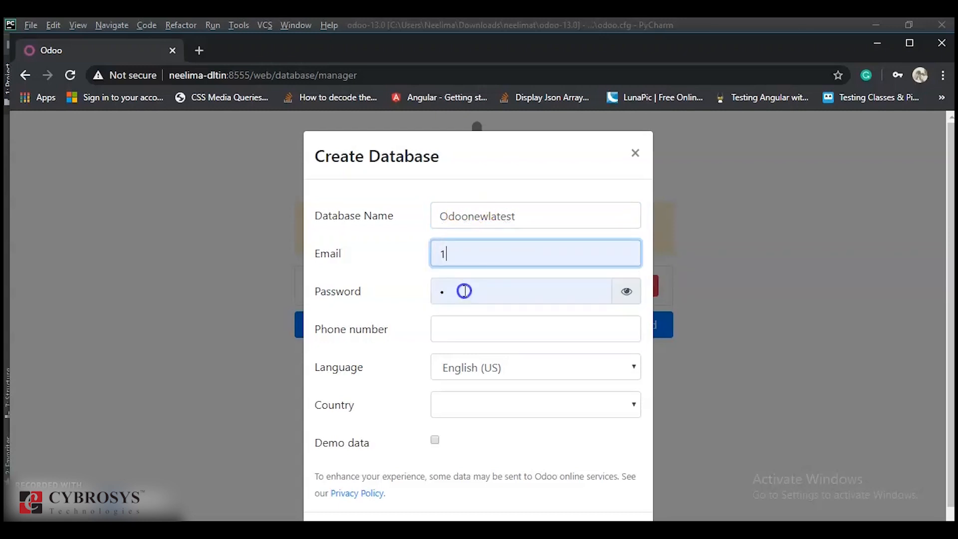
pyautogui.click(435, 439)
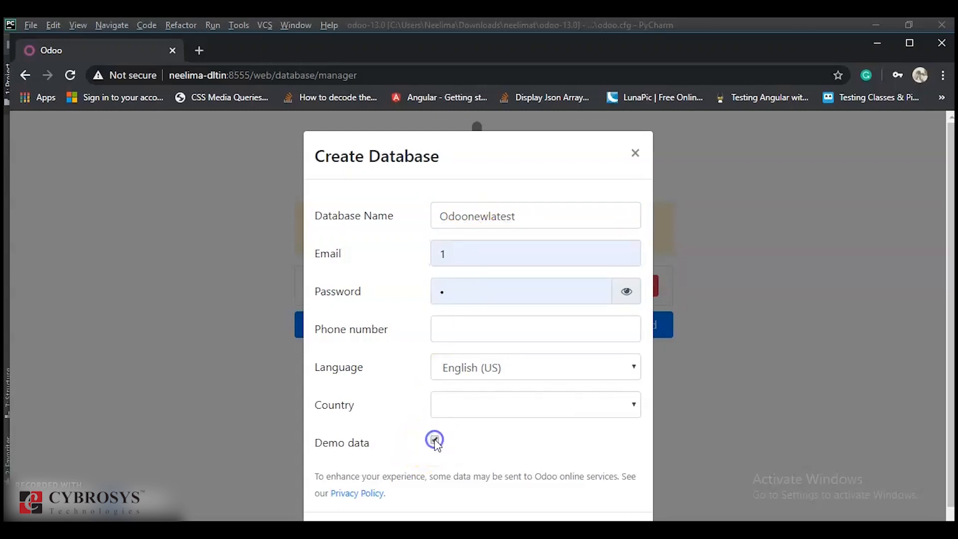
# Step: Set the new database's country to India
pyautogui.click(469, 407)
pyautogui.write('in')
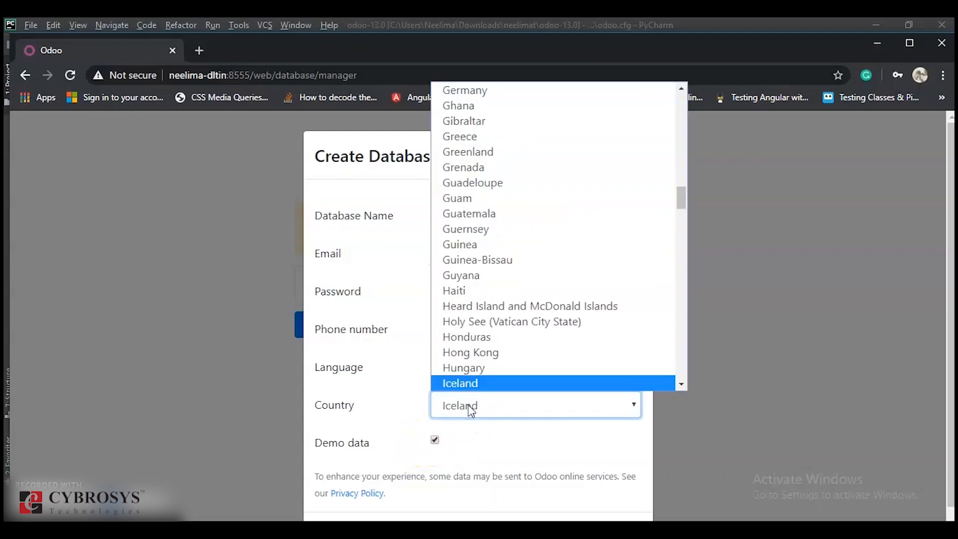
pyautogui.press('Down')
pyautogui.press('Down')
pyautogui.press('Down')
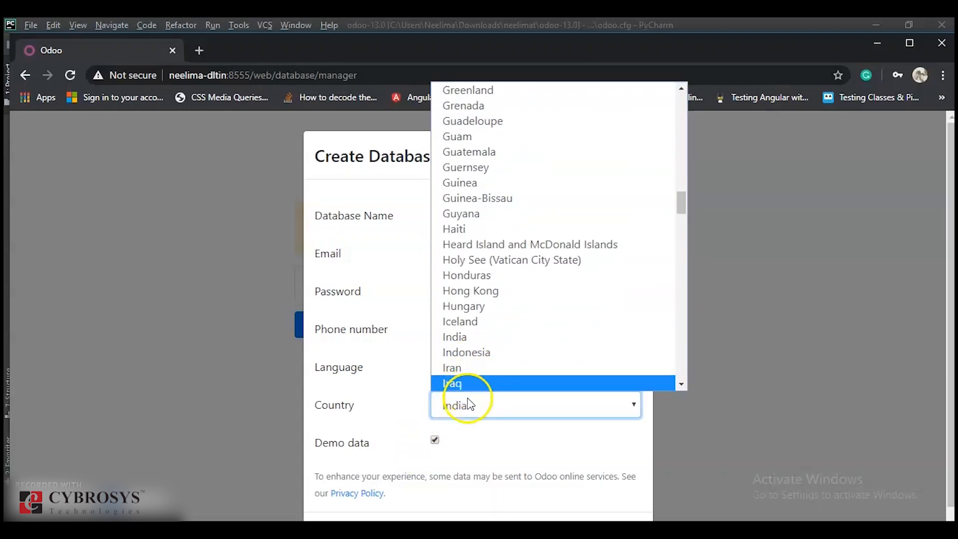
pyautogui.press('Down')
pyautogui.press('Down')
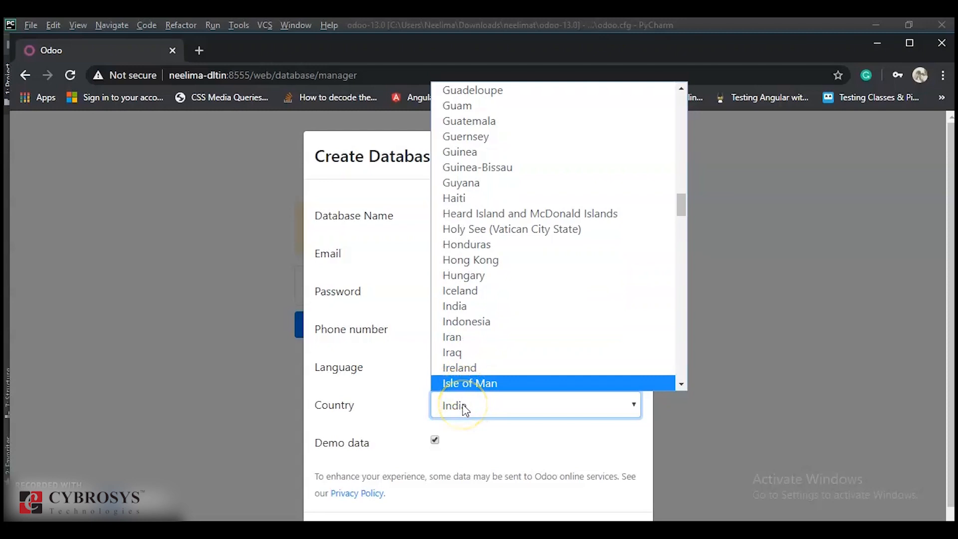
pyautogui.write('dlt')
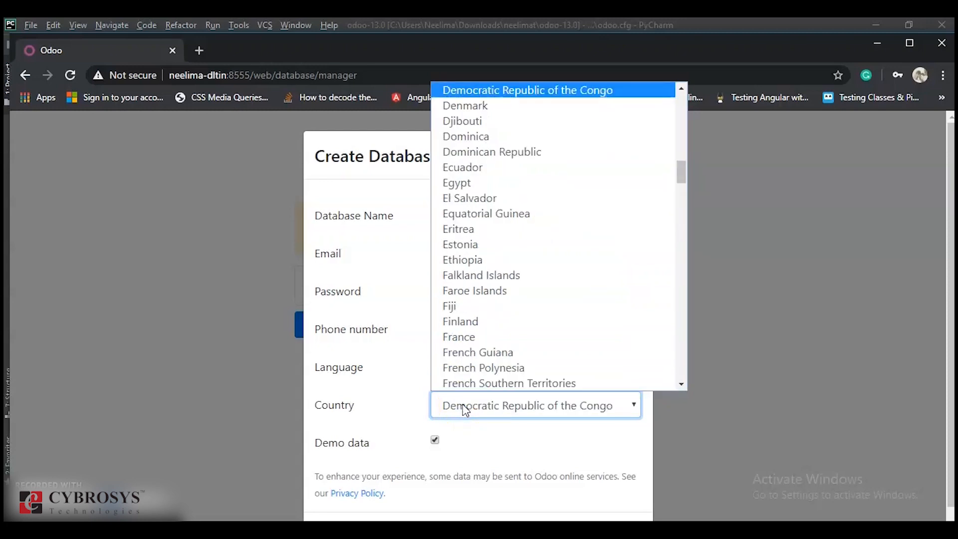
pyautogui.write('in')
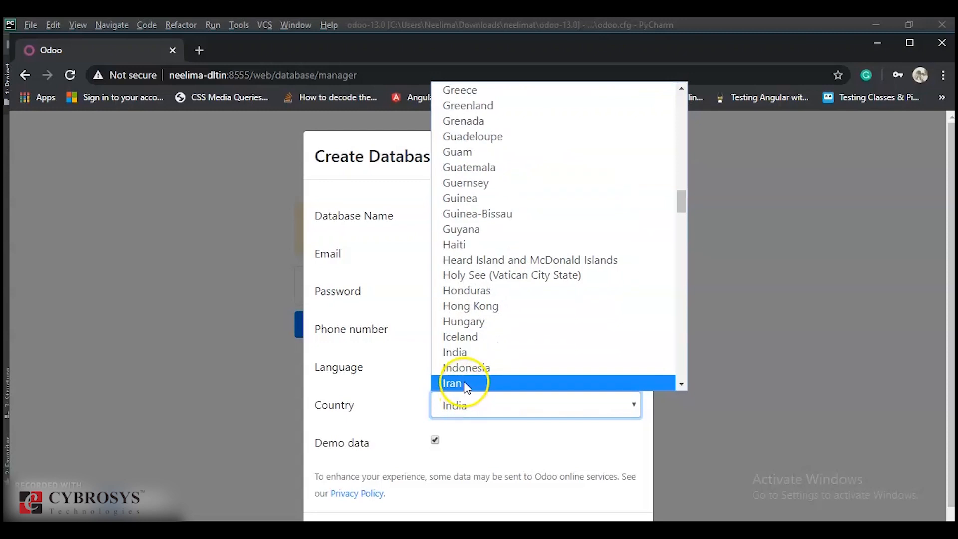
pyautogui.click(462, 352)
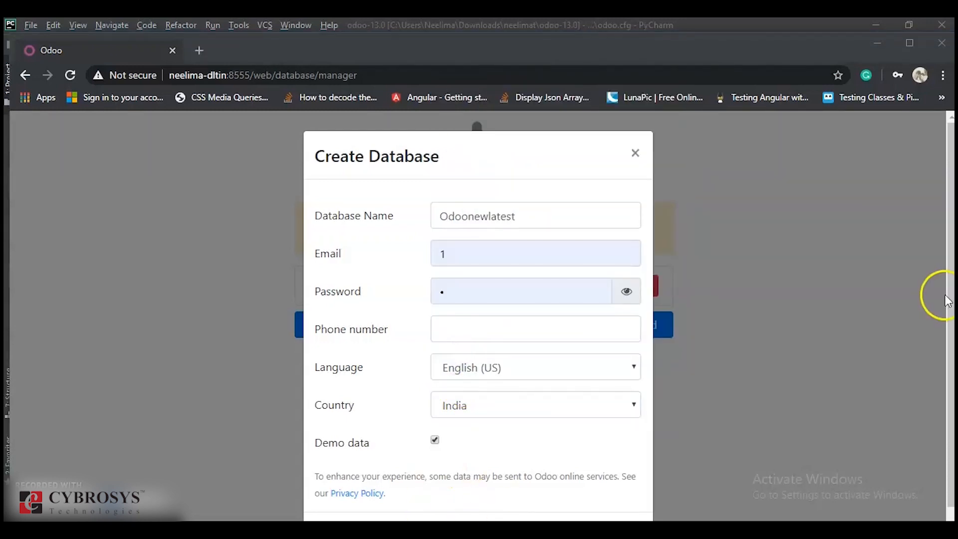
# Step: Create the Odoonewlatest database and open the database selector from its login page
pyautogui.scroll(-1, 950, 301)
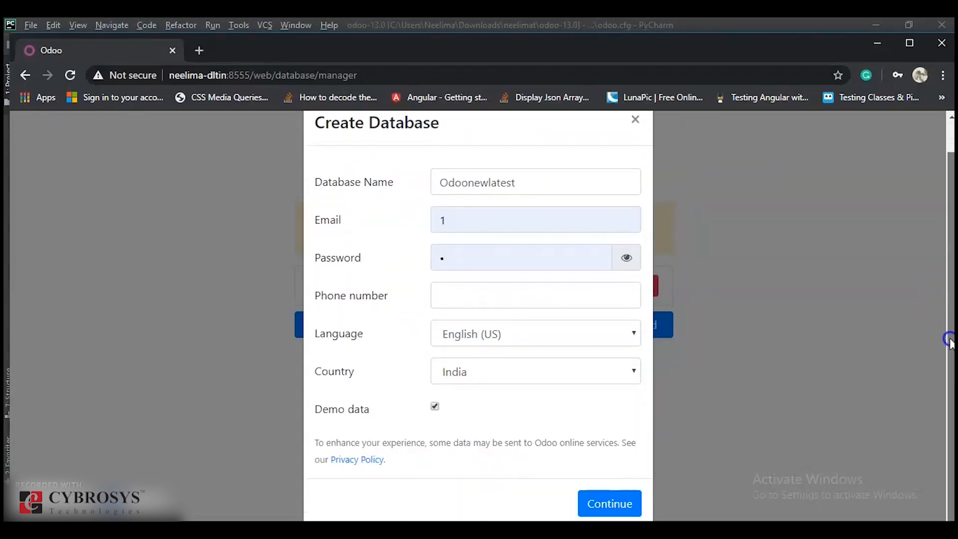
pyautogui.click(595, 509)
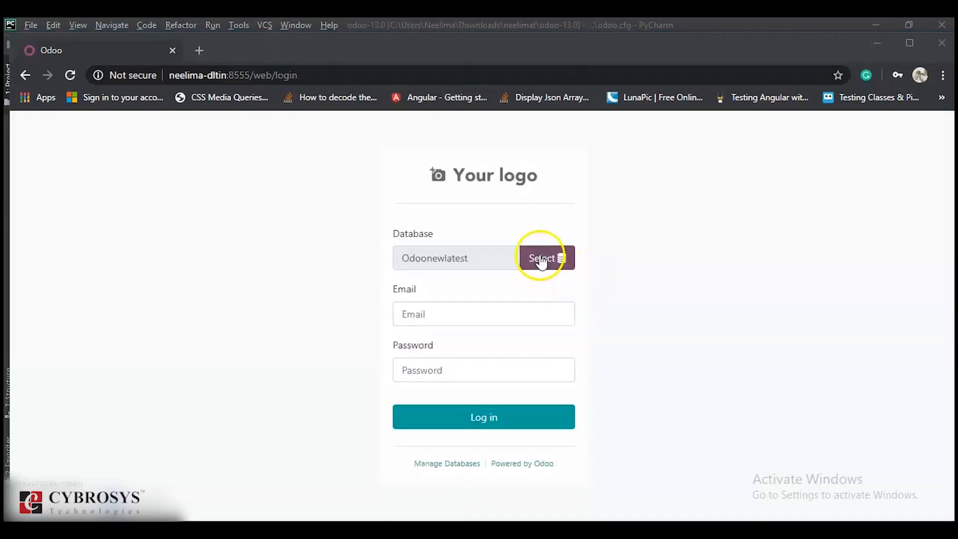
pyautogui.click(542, 259)
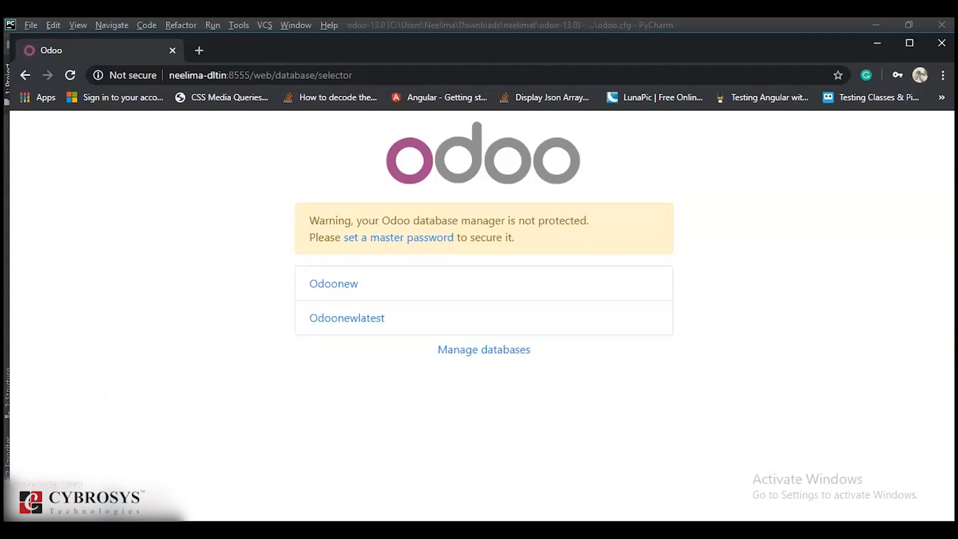
# Step: Switch to PyCharm, stop the running odoo-13 server, and return to the PowerPoint slide show
pyautogui.click(696, 529)
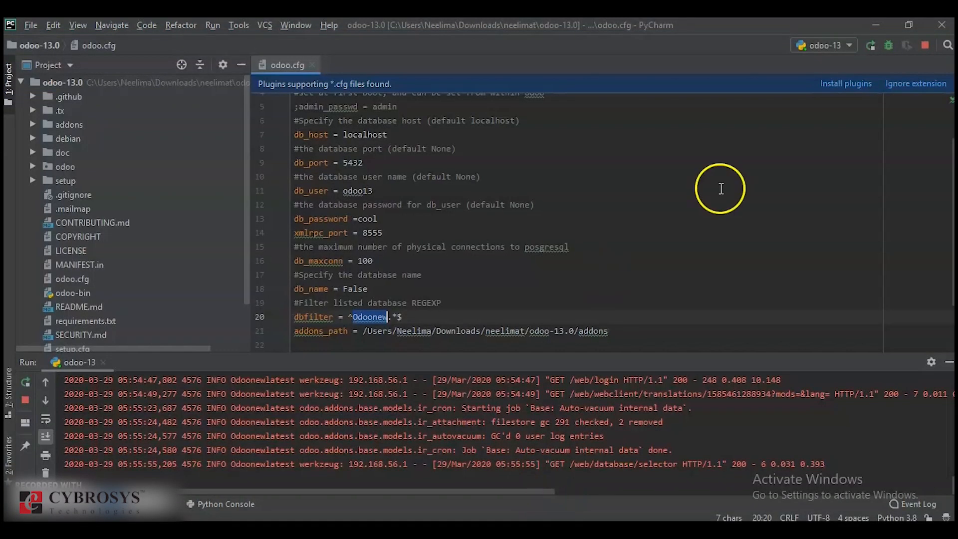
pyautogui.click(923, 43)
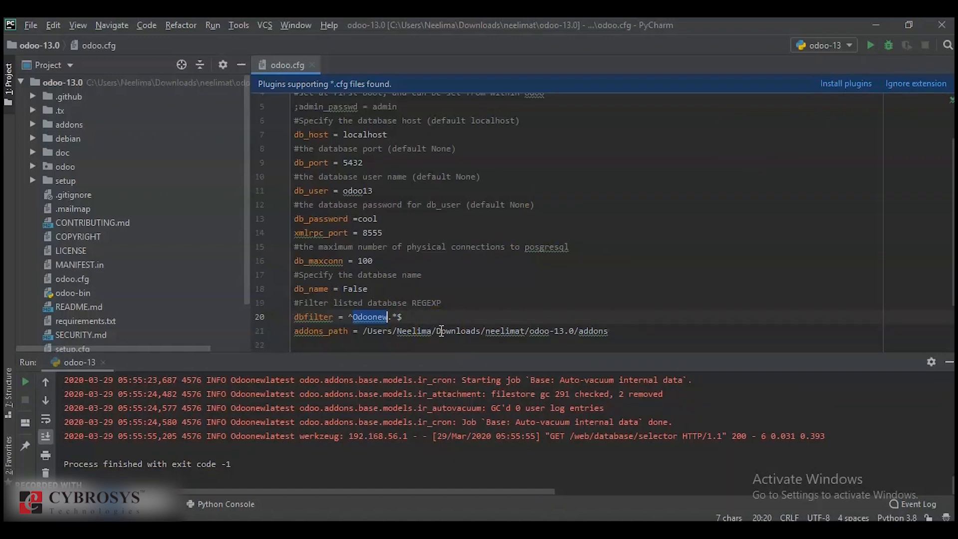
pyautogui.click(122, 520)
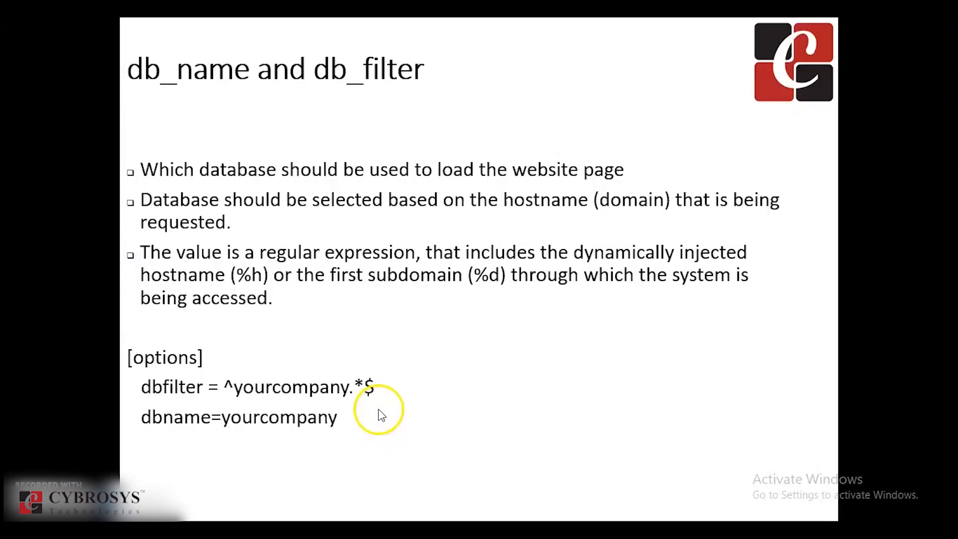
# Step: Advance the slide show to the Configuration PostgreSQL slide and end the show
pyautogui.rightClick(526, 319)
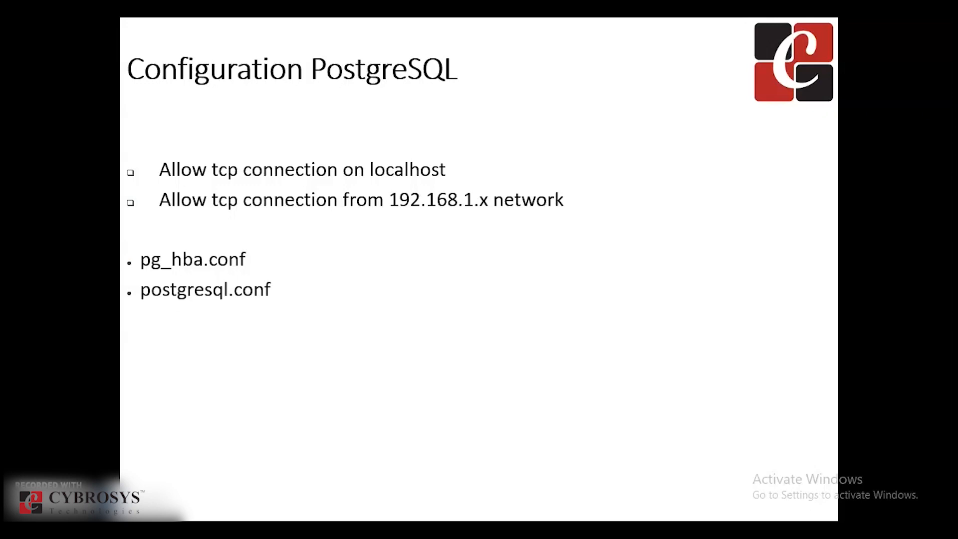
pyautogui.press('Right')
pyautogui.press('Left')
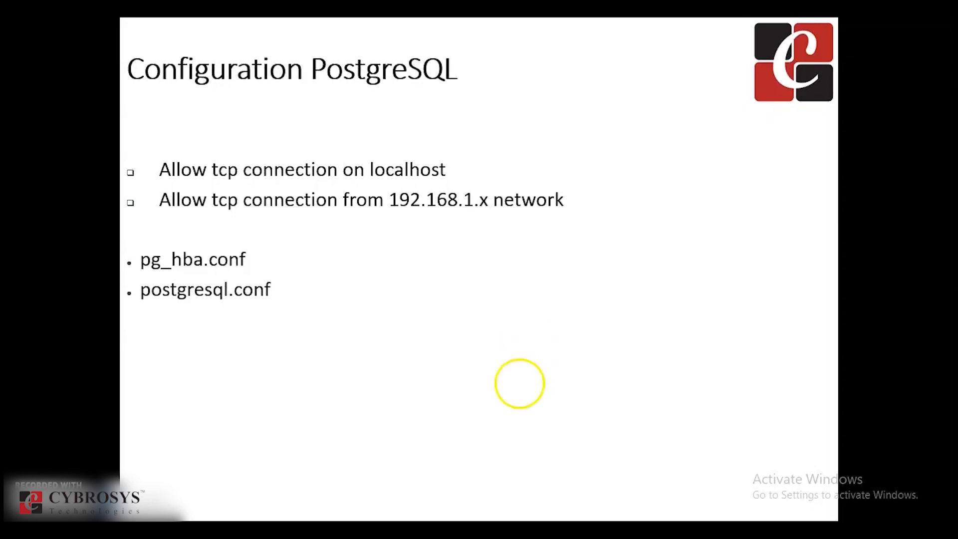
pyautogui.press('Escape')
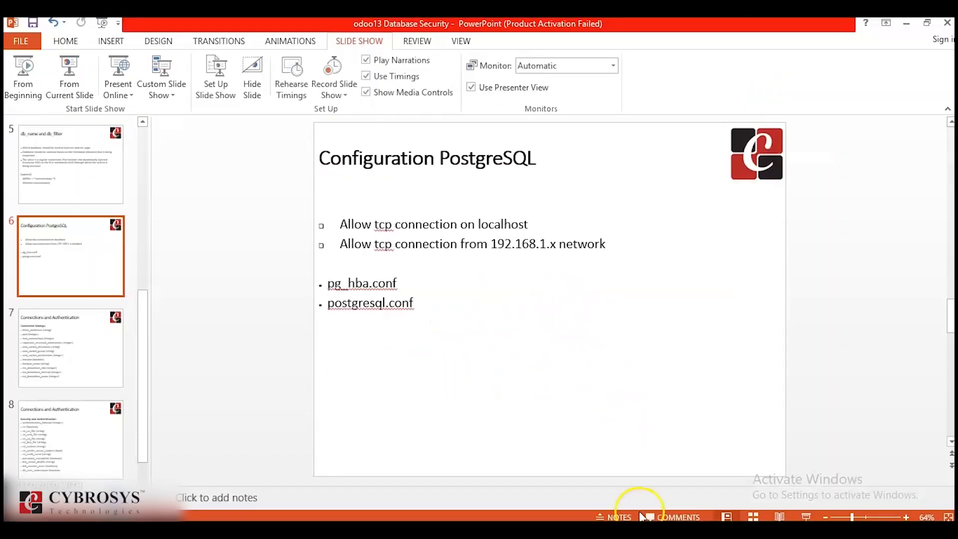
# Step: Switch to Command Prompt and list the contents of the PostgreSQL\12\data directory with dir
pyautogui.click(613, 530)
pyautogui.click(487, 330)
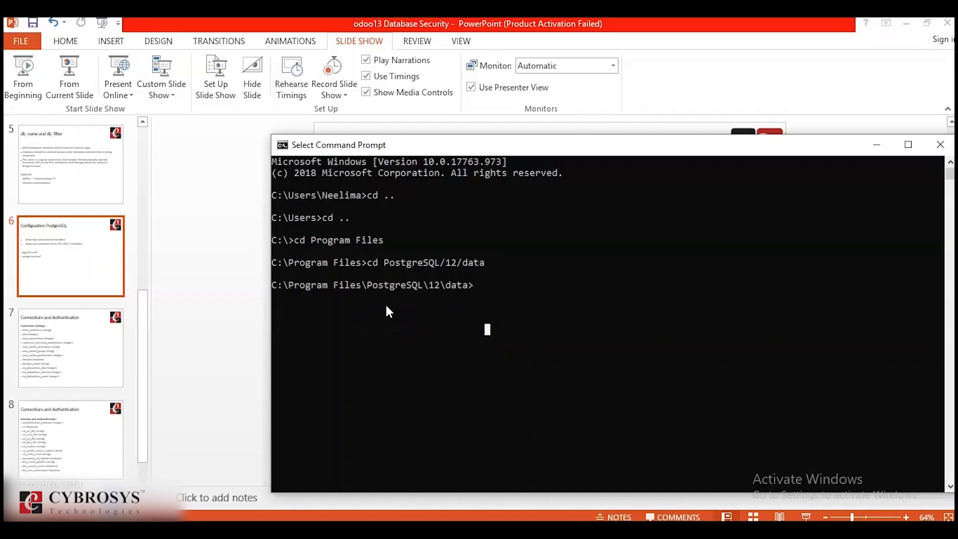
pyautogui.write('ls')
pyautogui.press('Return')
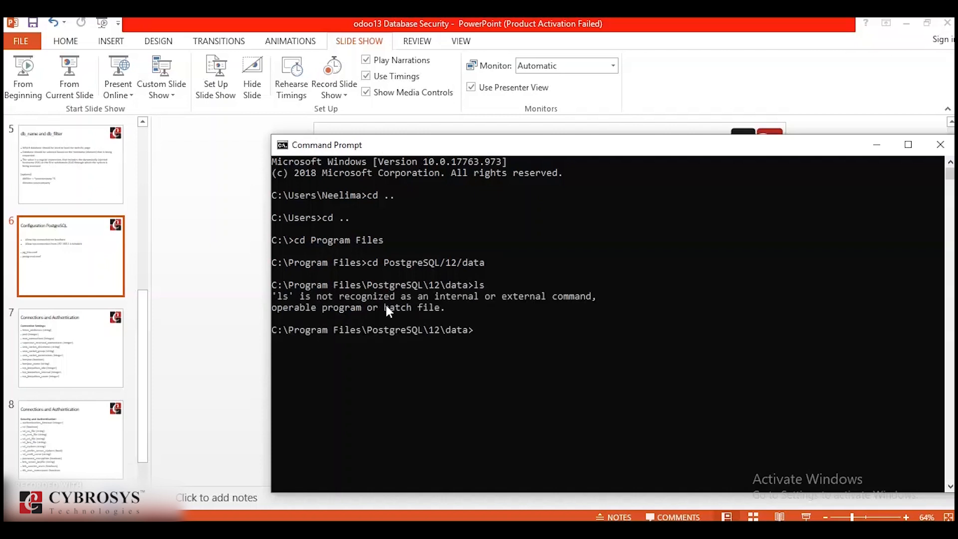
pyautogui.write('dir')
pyautogui.press('Return')
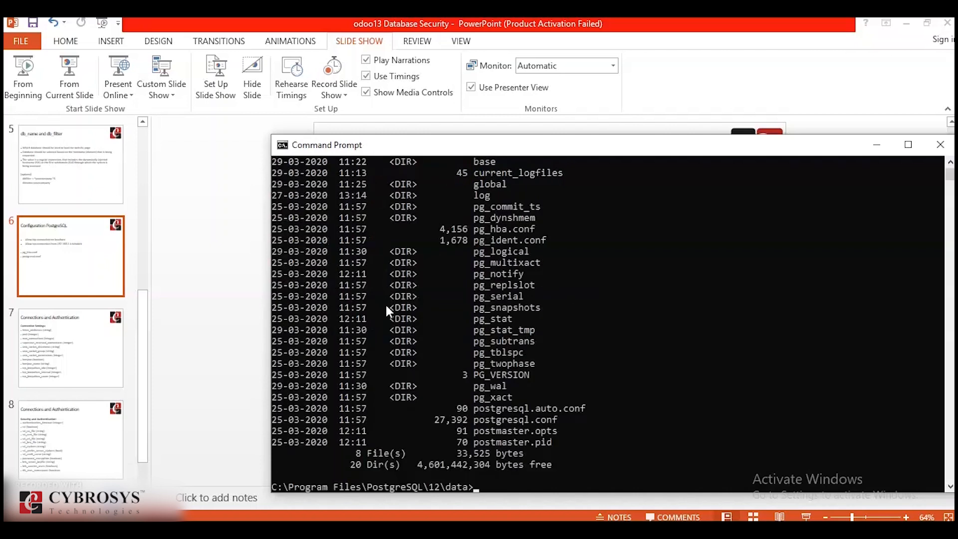
# Step: Maximize the Command Prompt window and clear the cd PostgreSQL/12/data command from the prompt
pyautogui.click(906, 144)
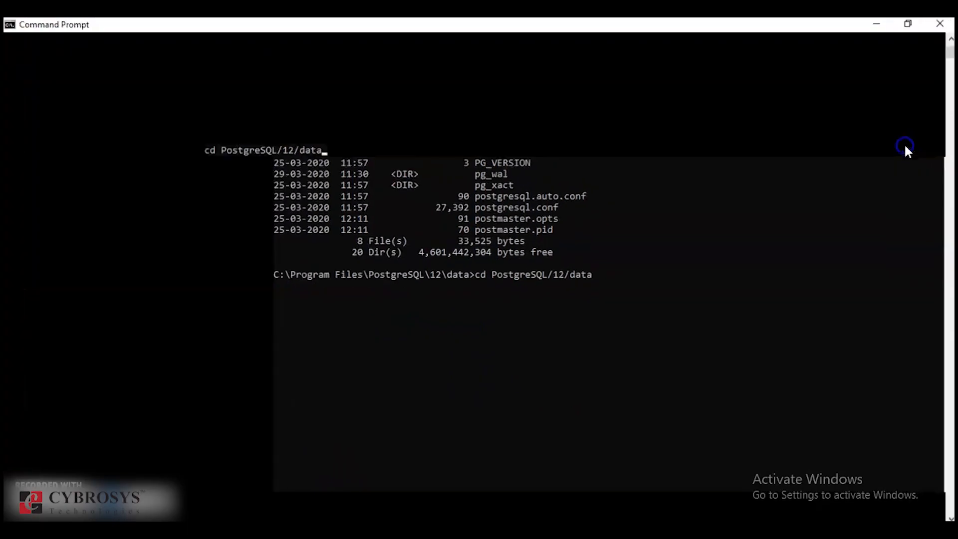
pyautogui.click(519, 212)
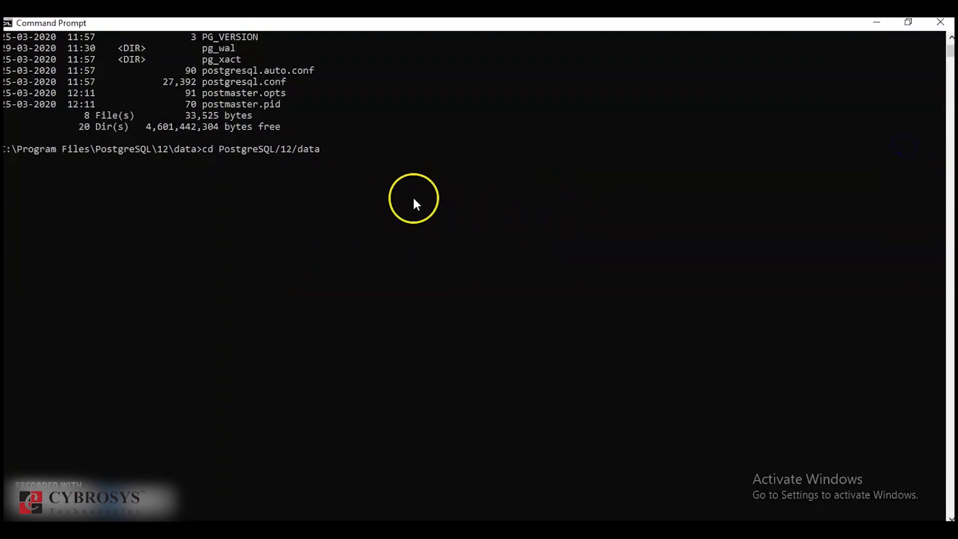
pyautogui.press('BackSpace')
pyautogui.press('BackSpace')
pyautogui.press('BackSpace')
pyautogui.press('BackSpace')
pyautogui.press('BackSpace')
pyautogui.press('BackSpace')
pyautogui.press('BackSpace')
pyautogui.press('BackSpace')
pyautogui.press('BackSpace')
pyautogui.press('BackSpace')
pyautogui.press('BackSpace')
pyautogui.press('BackSpace')
pyautogui.press('BackSpace')
pyautogui.press('BackSpace')
pyautogui.press('BackSpace')
pyautogui.press('BackSpace')
pyautogui.press('BackSpace')
pyautogui.press('BackSpace')
pyautogui.press('BackSpace')
pyautogui.press('BackSpace')
pyautogui.press('BackSpace')
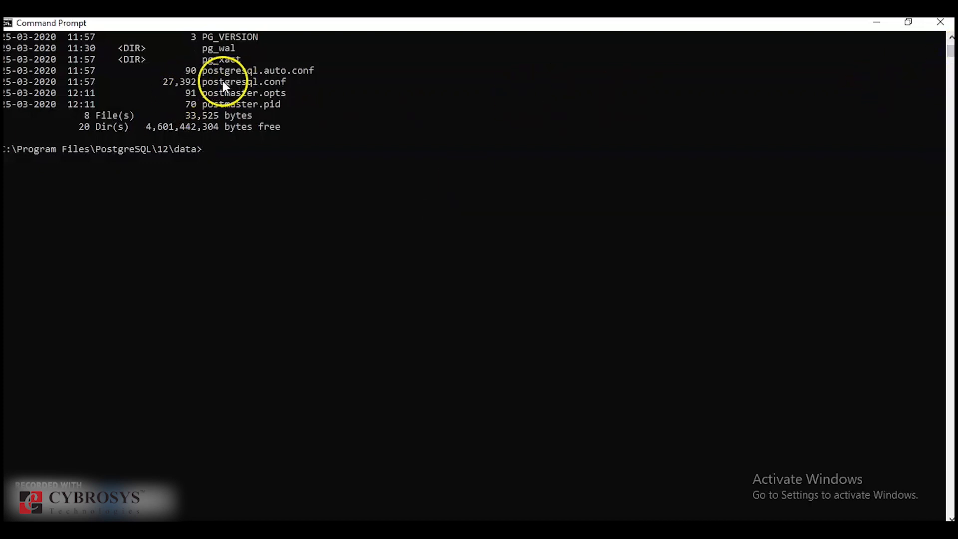
# Step: Restore the Command Prompt window, open pg_hba.conf from the data directory, and close odoo.cfg in PyCharm
pyautogui.click(949, 49)
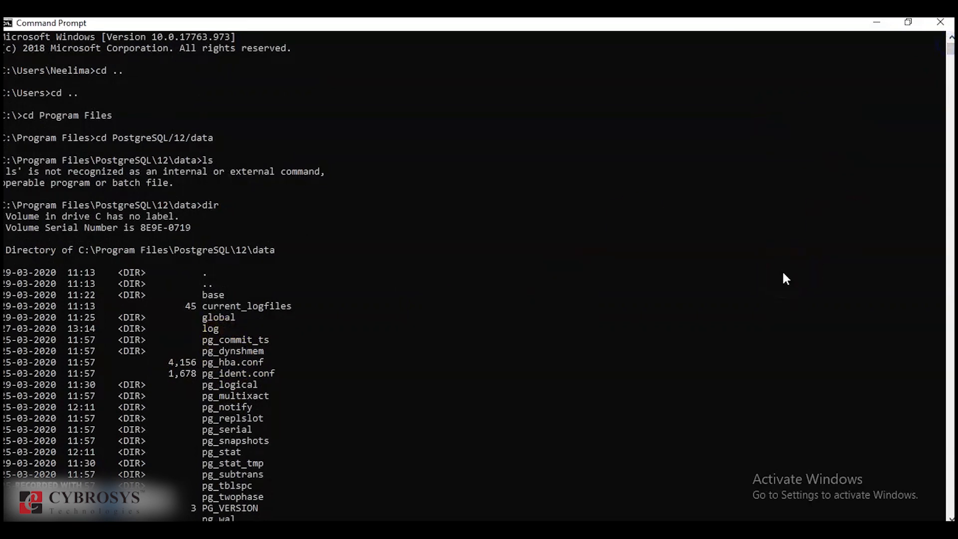
pyautogui.scroll(-3, 783, 274)
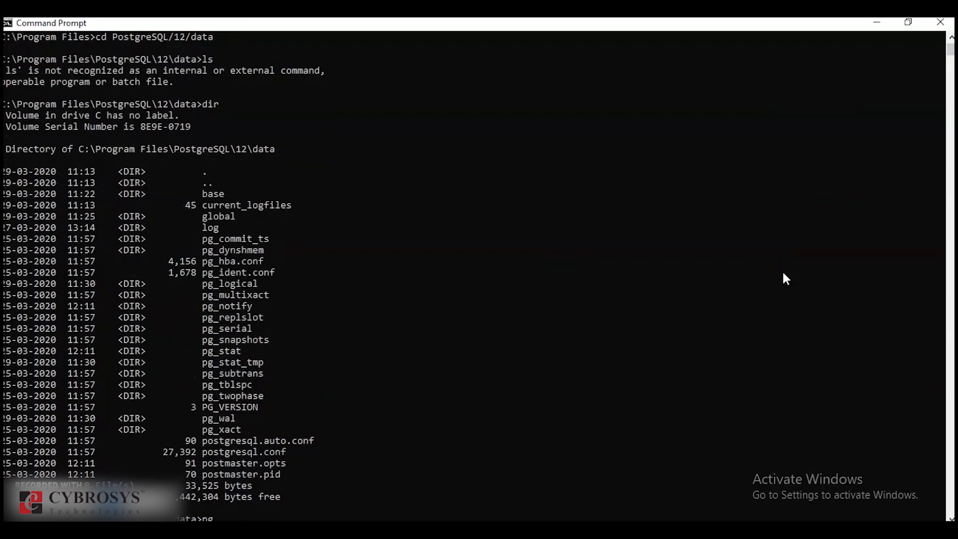
pyautogui.doubleClick(817, 27)
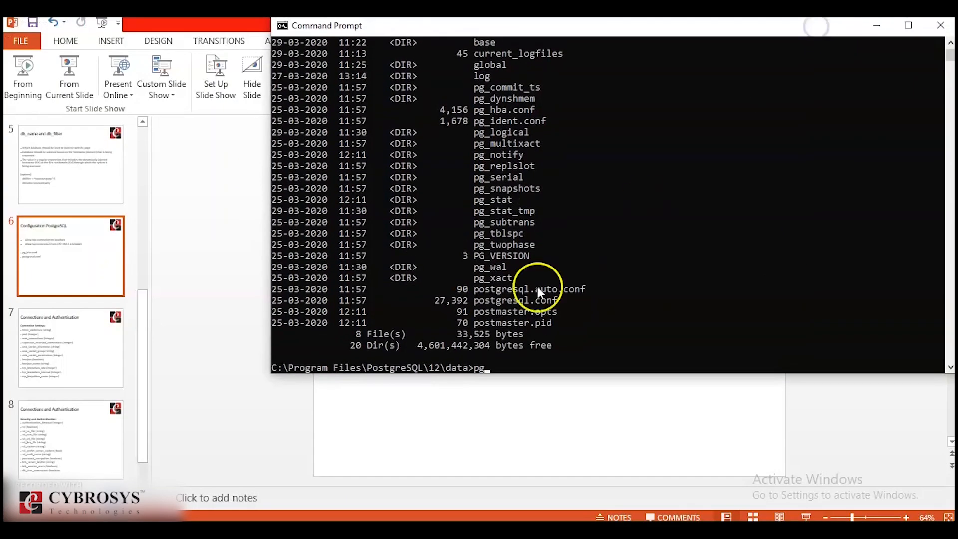
pyautogui.write('_hba.conf')
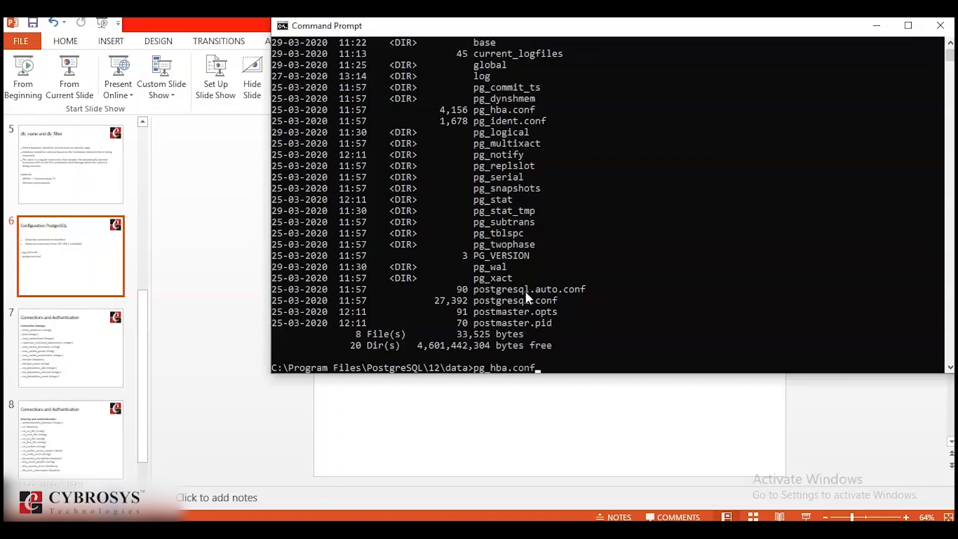
pyautogui.press('Return')
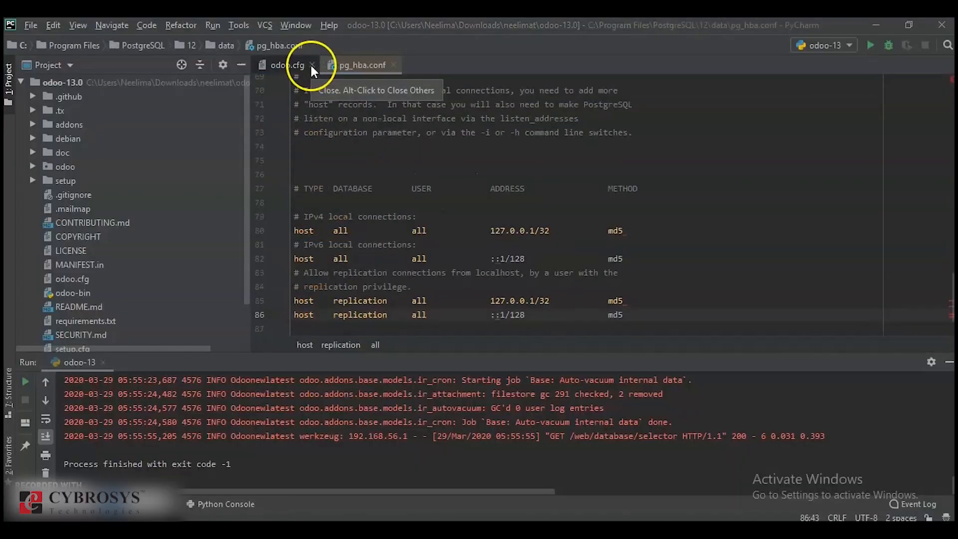
pyautogui.click(311, 65)
pyautogui.click(380, 151)
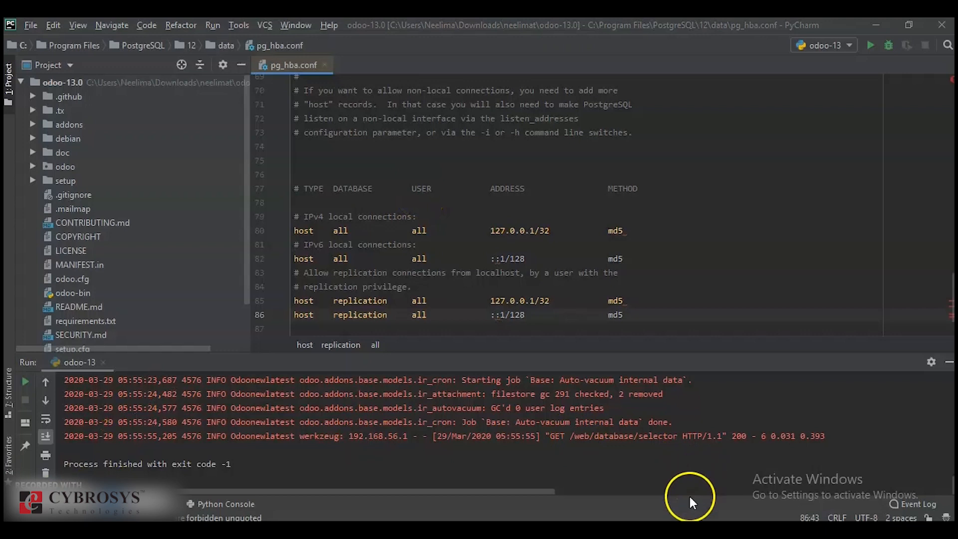
# Step: Switch to PowerPoint, start the slide show from the current slide, and advance to the Connections and Authentication slide
pyautogui.moveTo(656, 529)
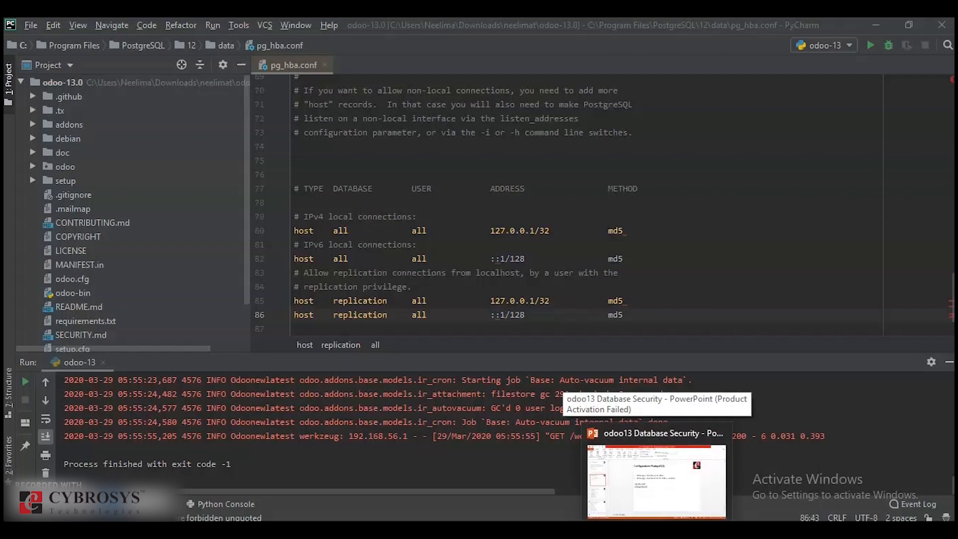
pyautogui.click(646, 469)
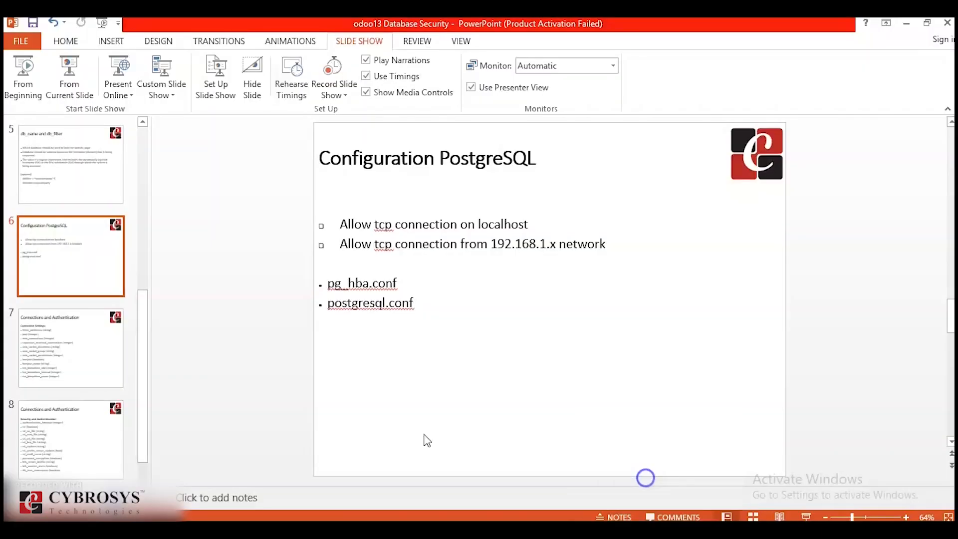
pyautogui.click(69, 77)
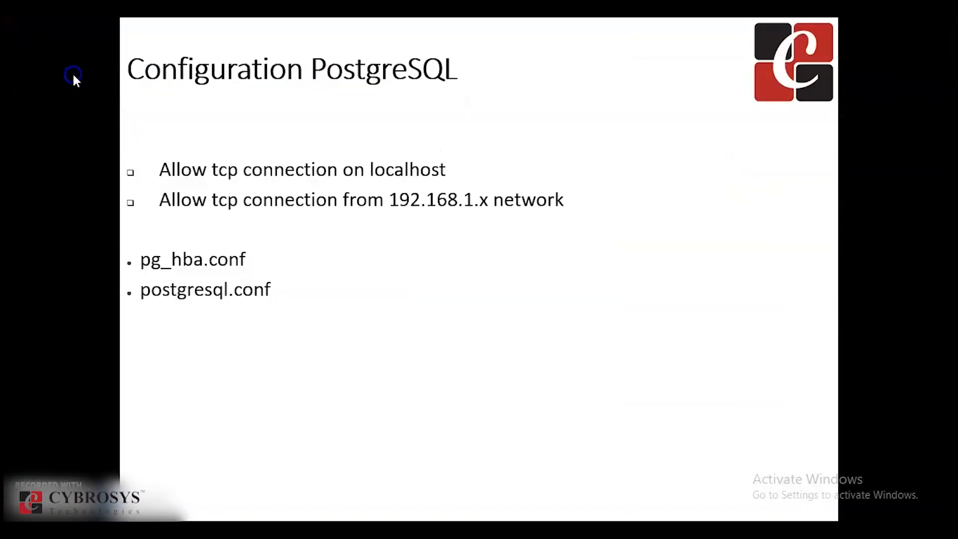
pyautogui.click(451, 255)
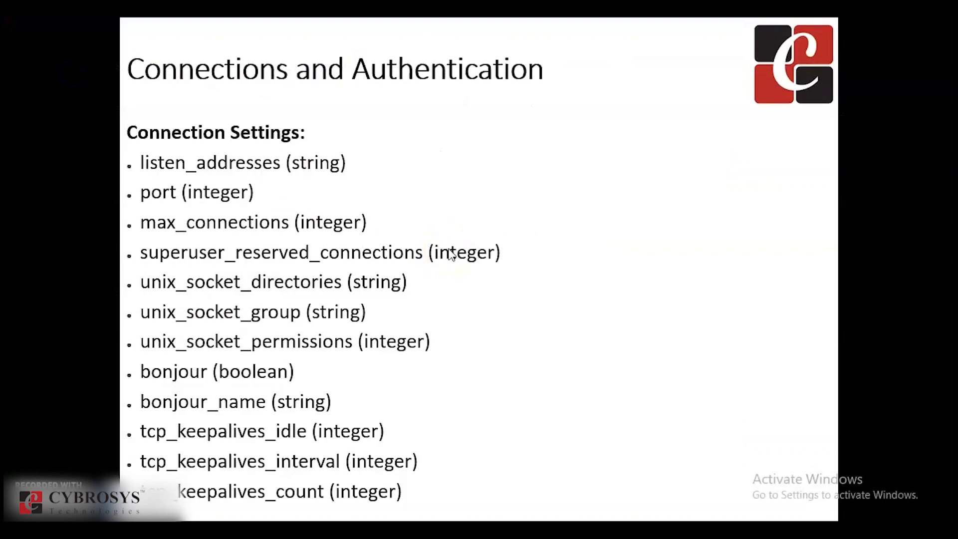